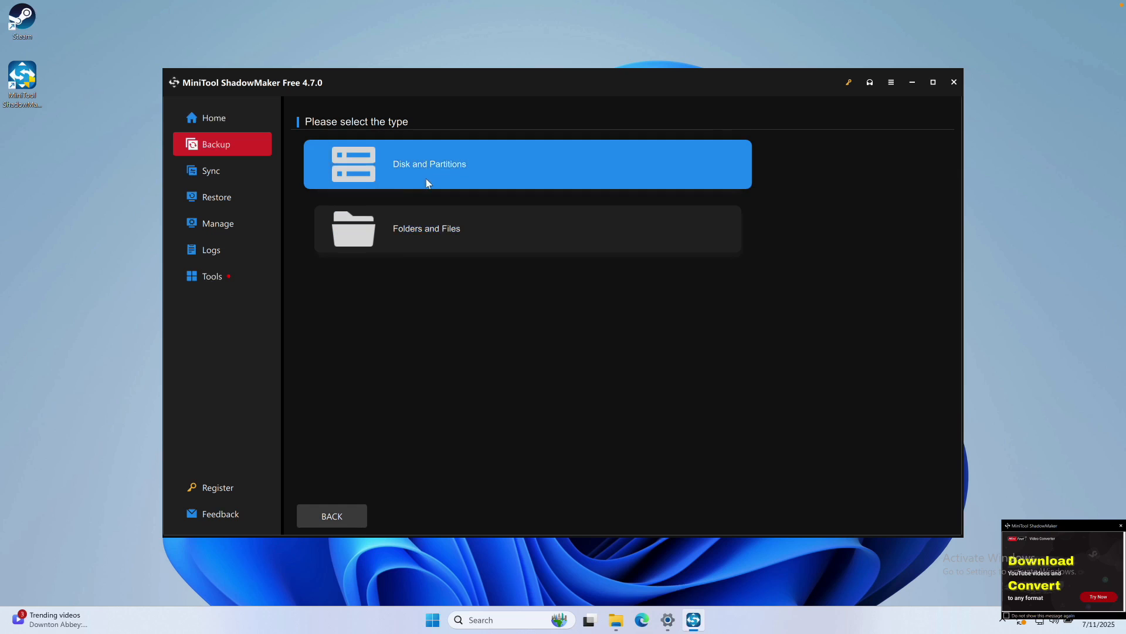
pyautogui.click(428, 167)
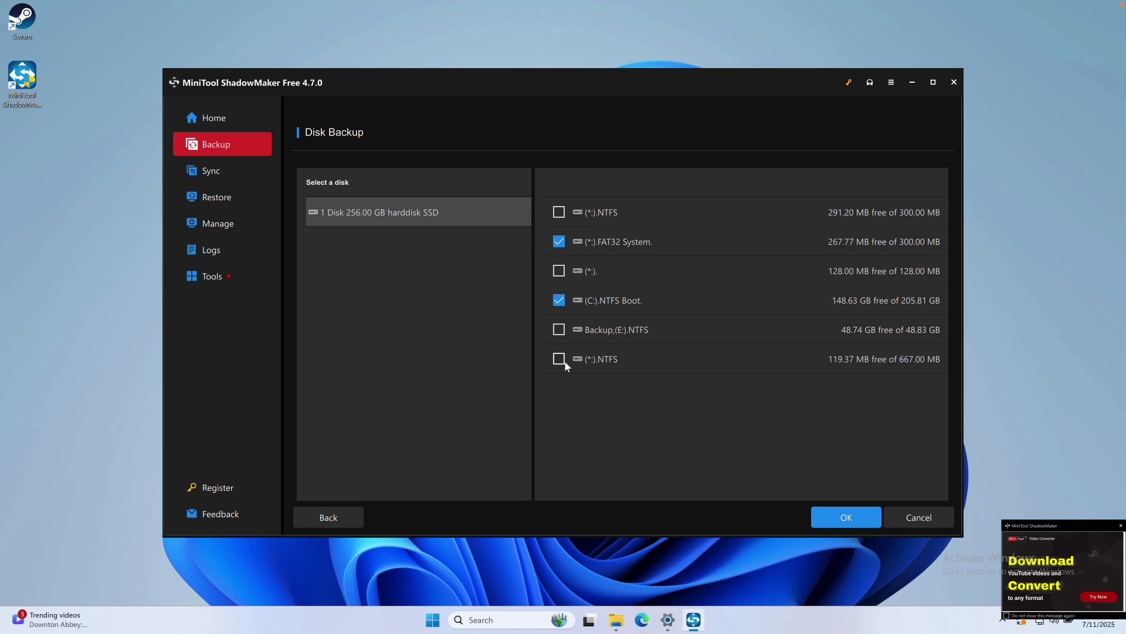
pyautogui.click(560, 243)
pyautogui.click(562, 301)
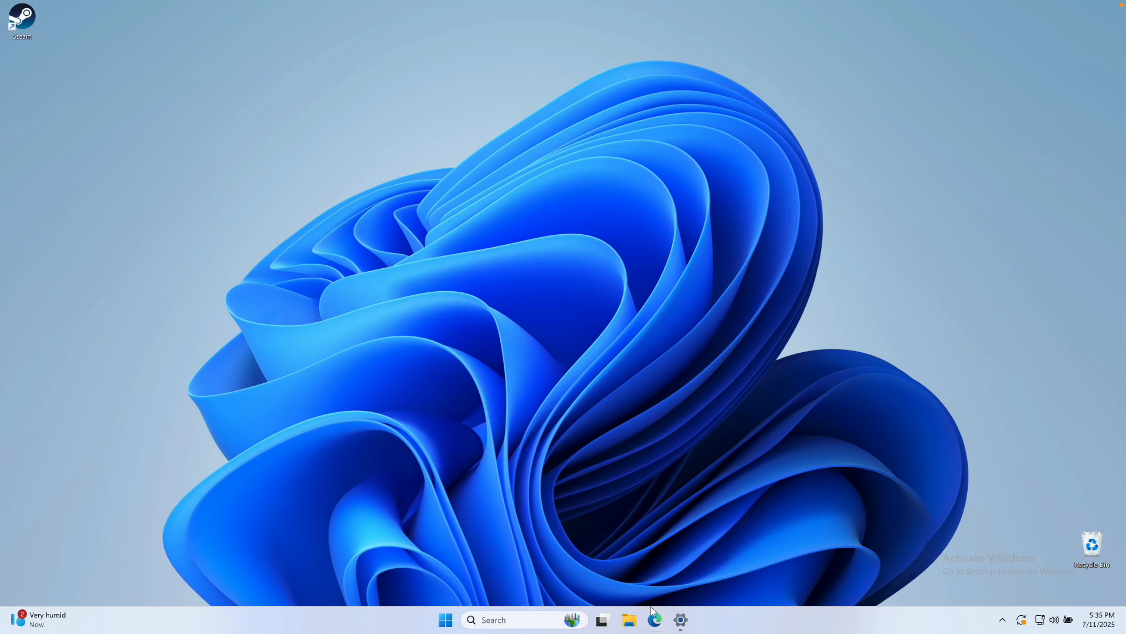
# - Open Microsoft Edge, go to google.com and search for "minitool shadow maker"
pyautogui.click(654, 616)
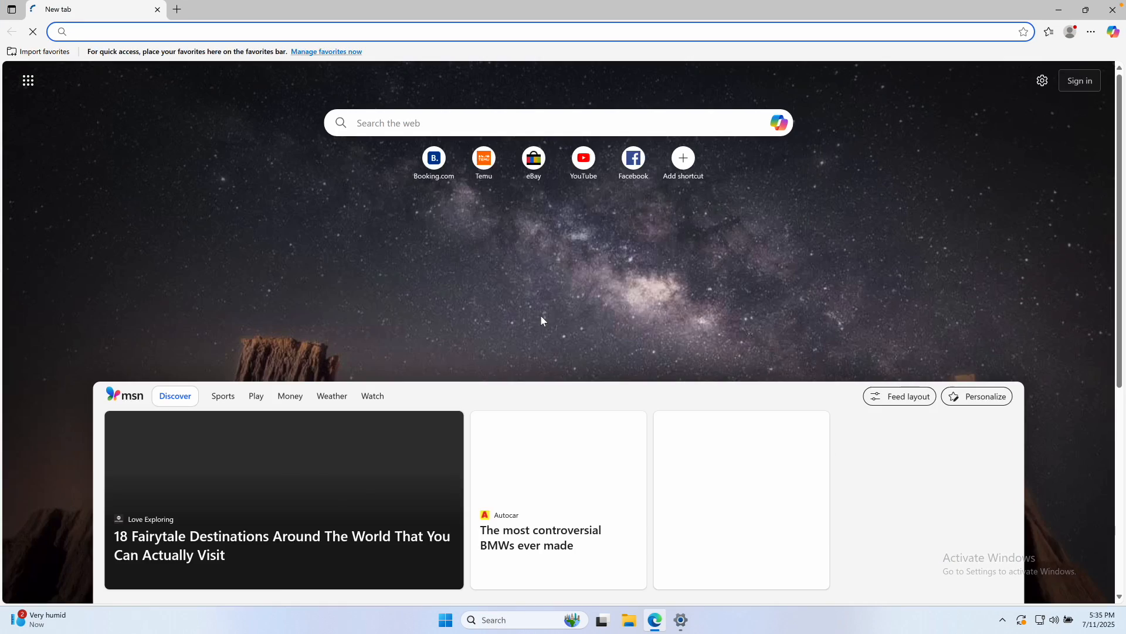
pyautogui.write('google.com')
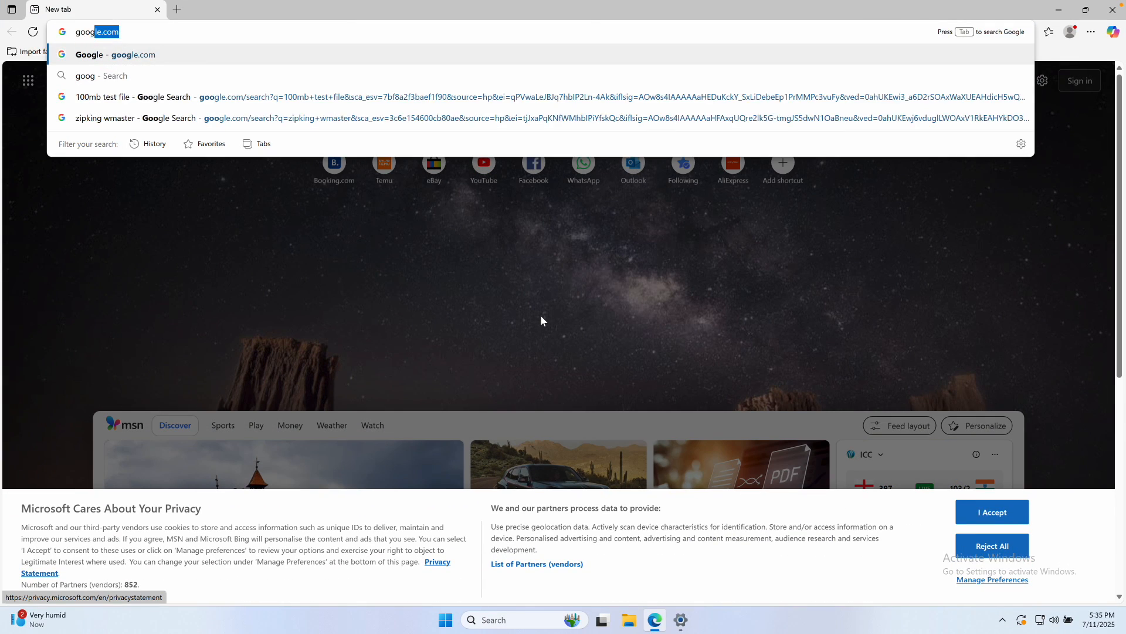
pyautogui.press('Return')
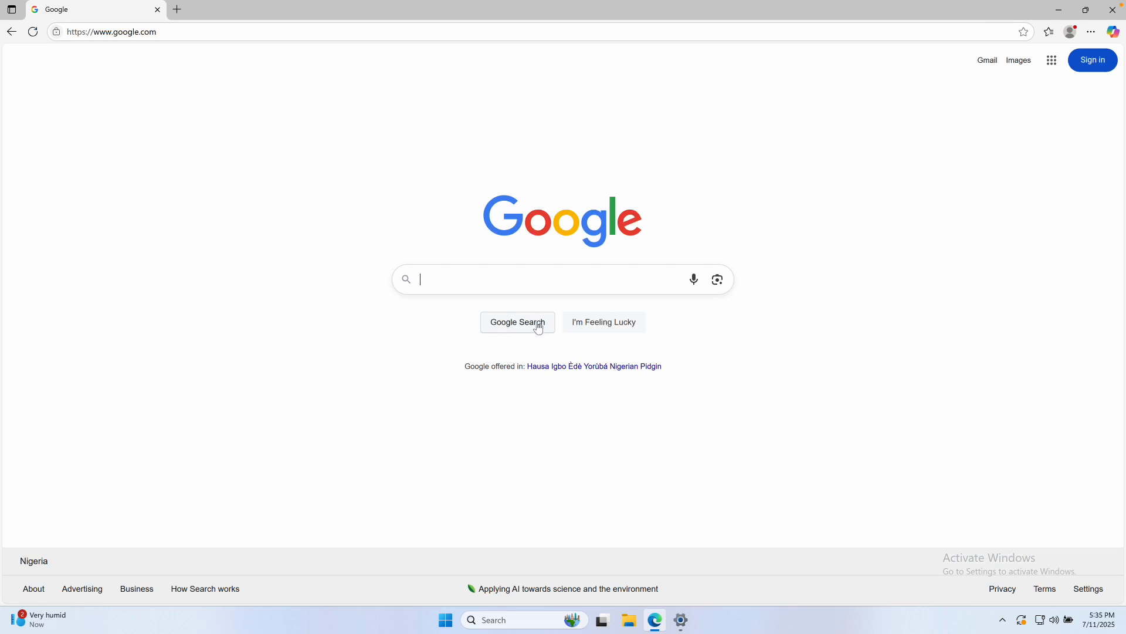
pyautogui.write('minitool')
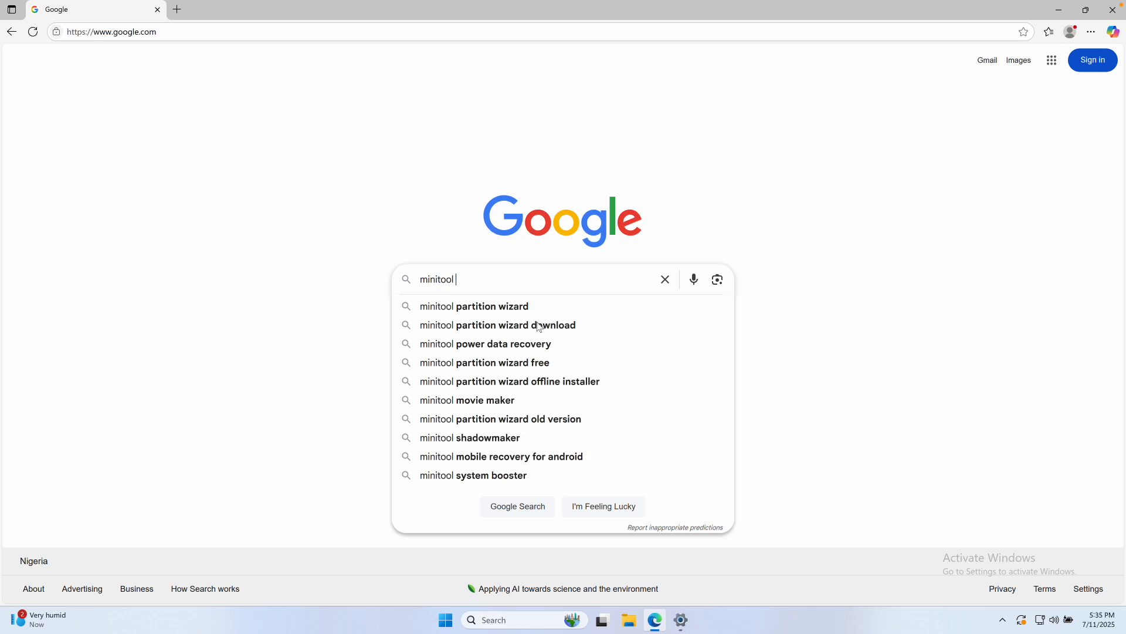
pyautogui.write(' shadow ')
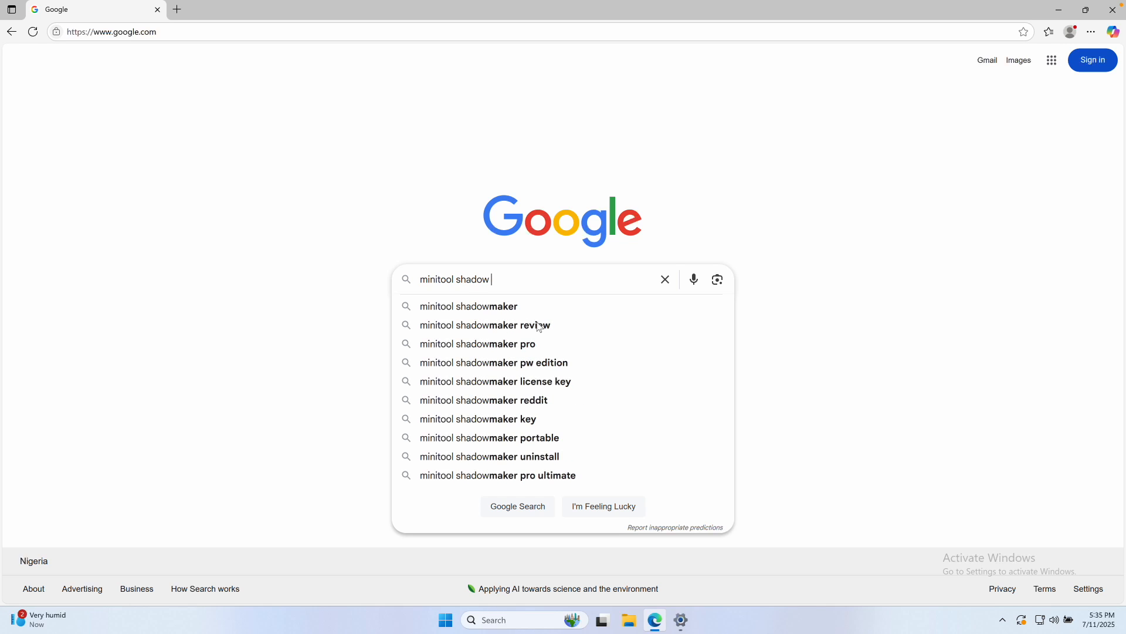
pyautogui.write('maker')
pyautogui.press('Return')
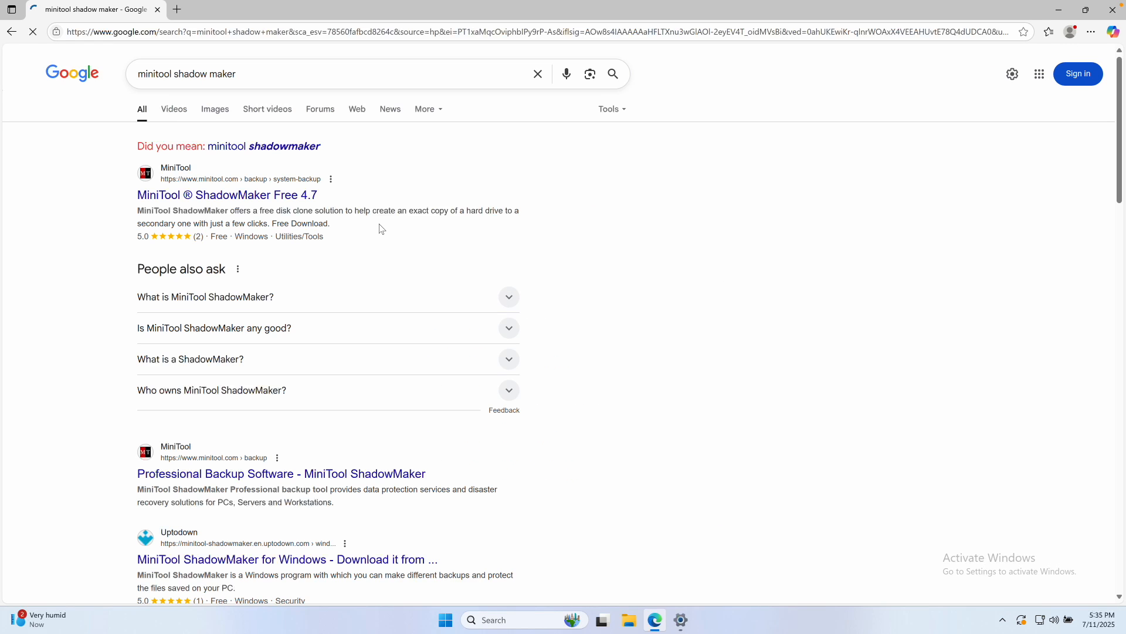
# - Open the MiniTool ShadowMaker Free 4.7 search result, download the free edition and minimize the browser
pyautogui.click(249, 204)
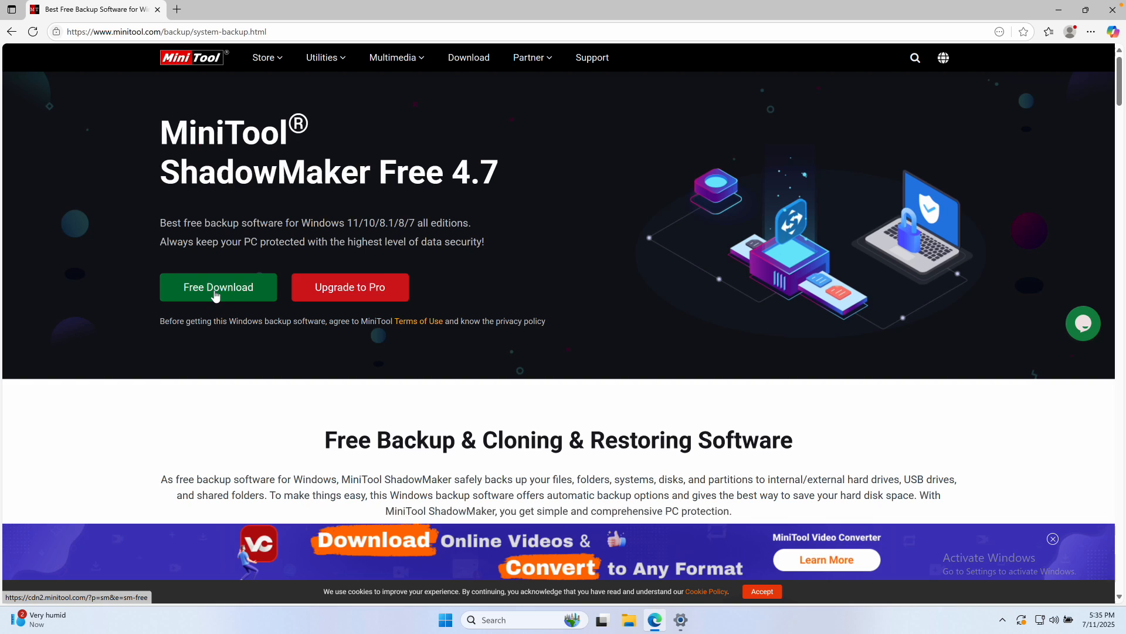
pyautogui.click(216, 293)
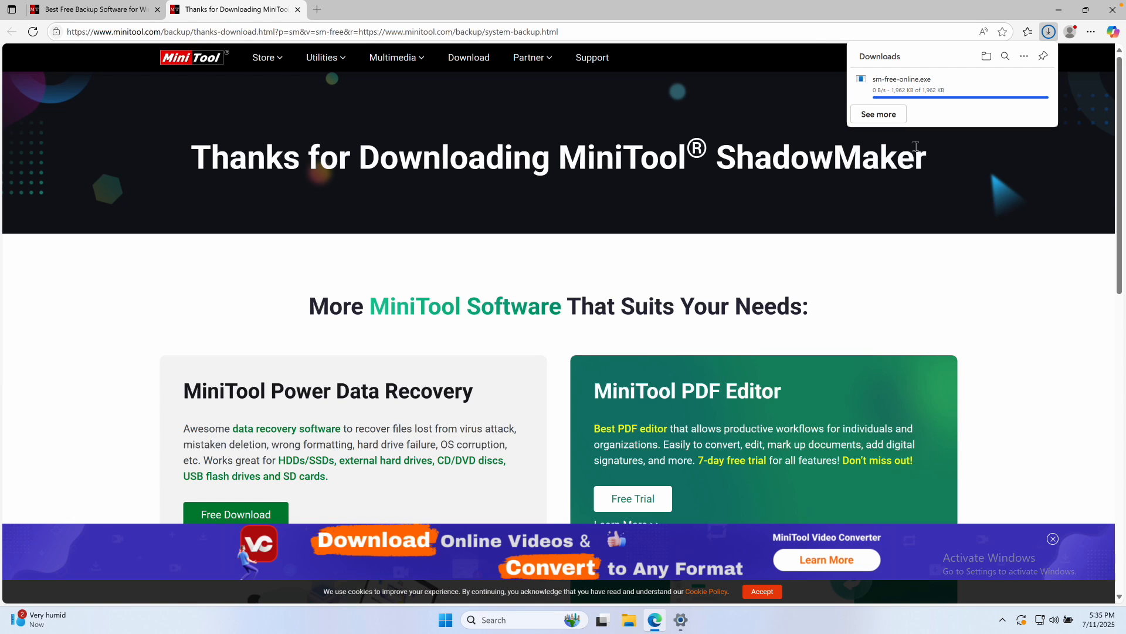
pyautogui.click(1063, 11)
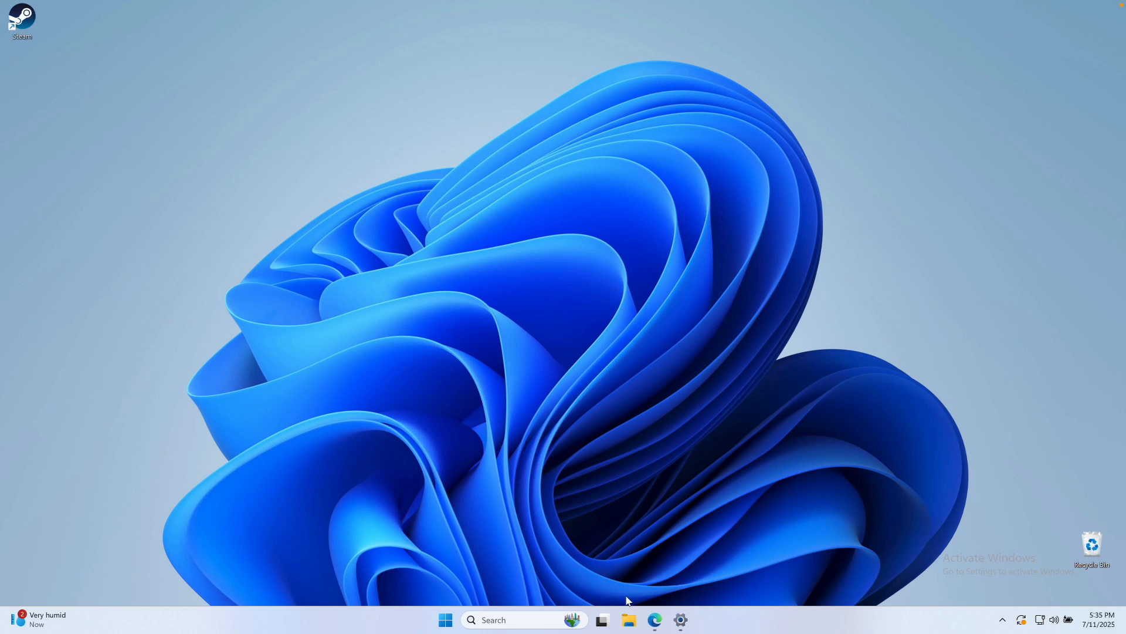
# - Open the Downloads folder in File Explorer and run the sm-free-online installer
pyautogui.click(630, 621)
pyautogui.click(285, 333)
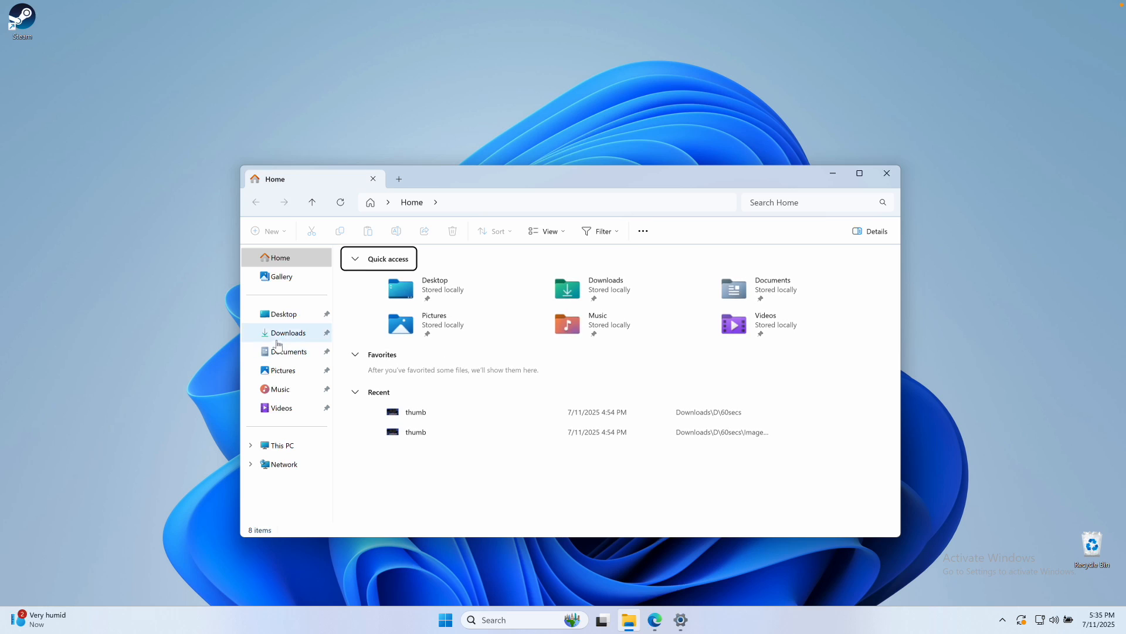
pyautogui.click(373, 279)
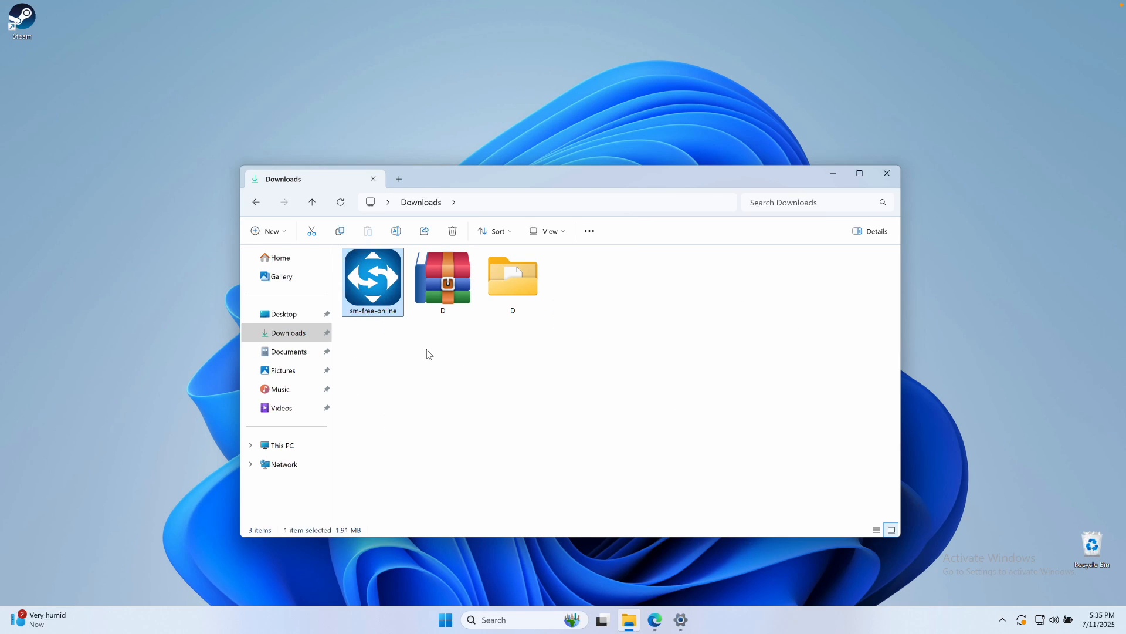
pyautogui.doubleClick(381, 290)
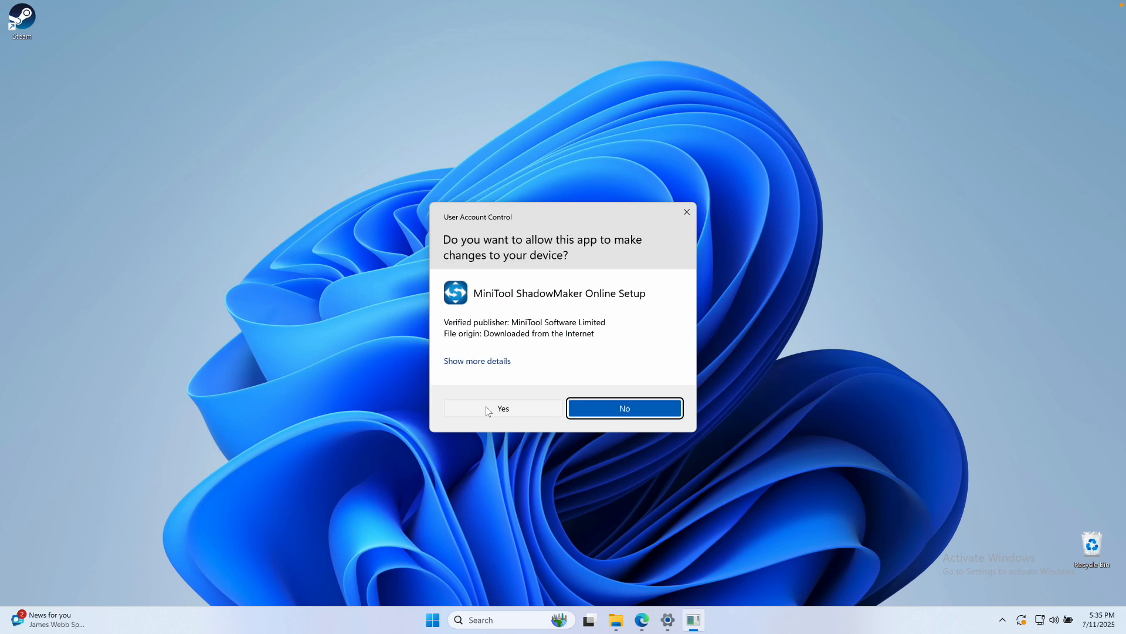
# - Allow the setup to make changes to the device, install MiniTool ShadowMaker and launch it
pyautogui.click(486, 406)
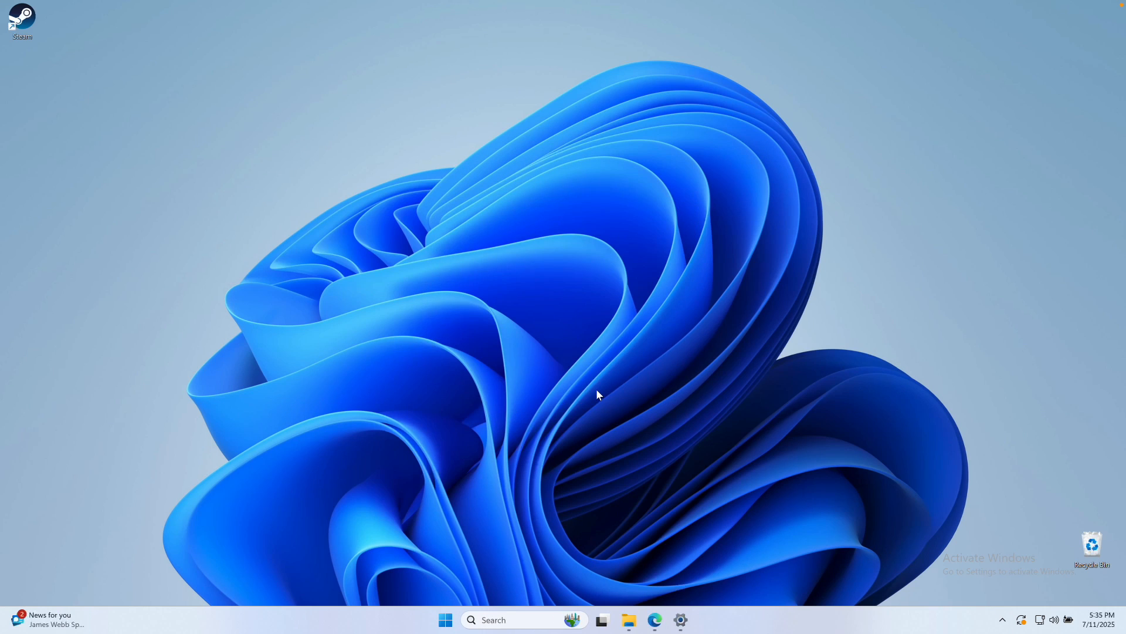
pyautogui.click(553, 365)
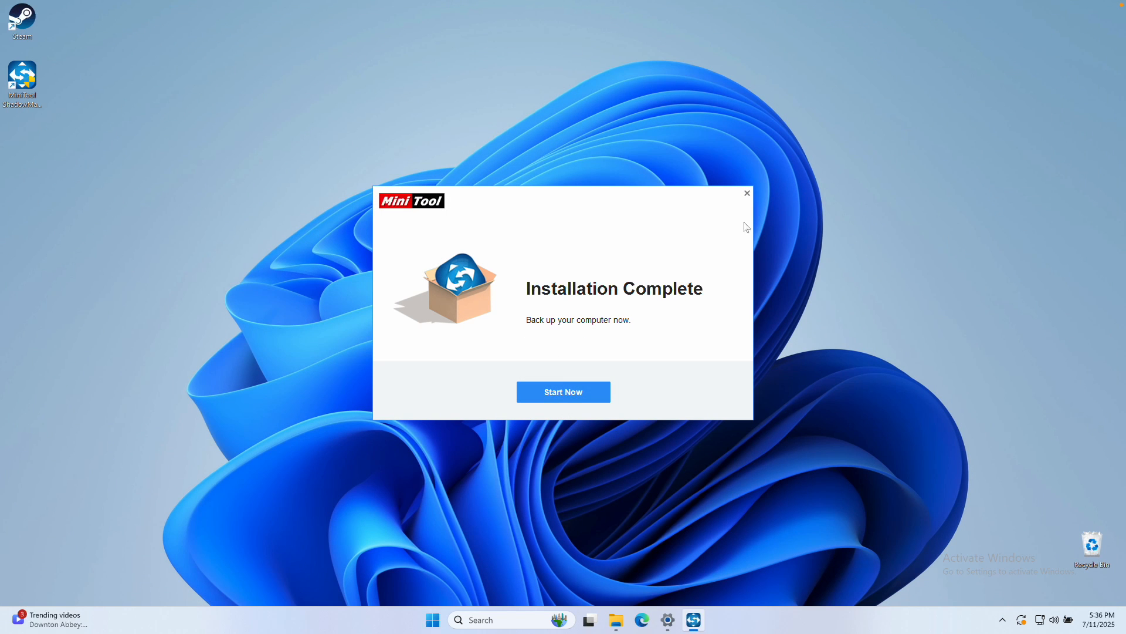
pyautogui.click(570, 394)
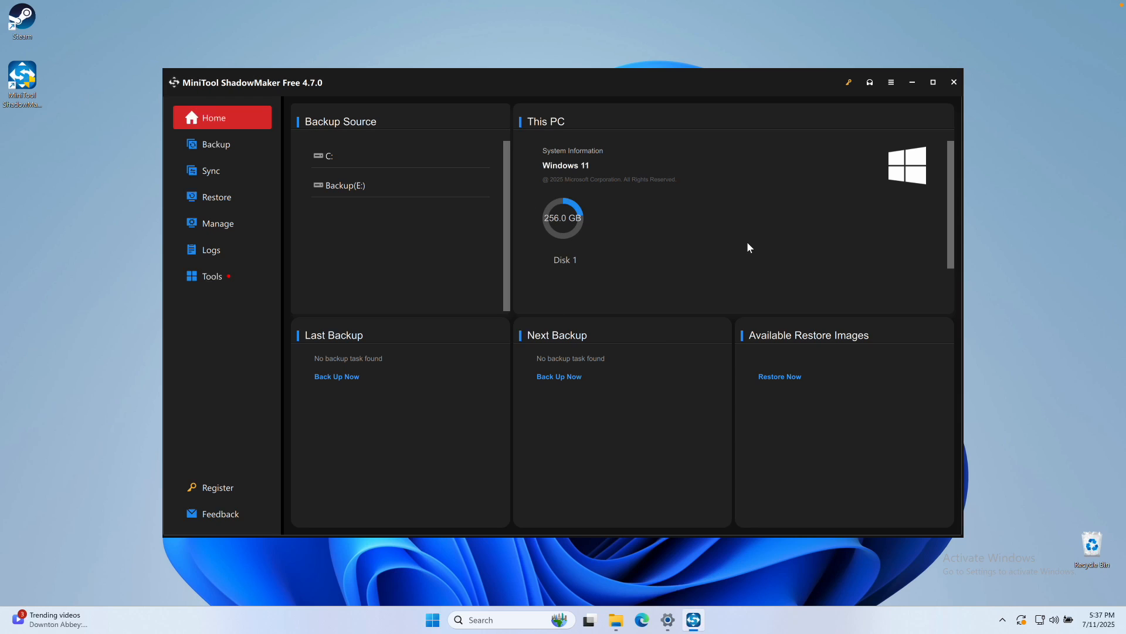
# - Go to the Backup page and open the source type selection
pyautogui.click(229, 145)
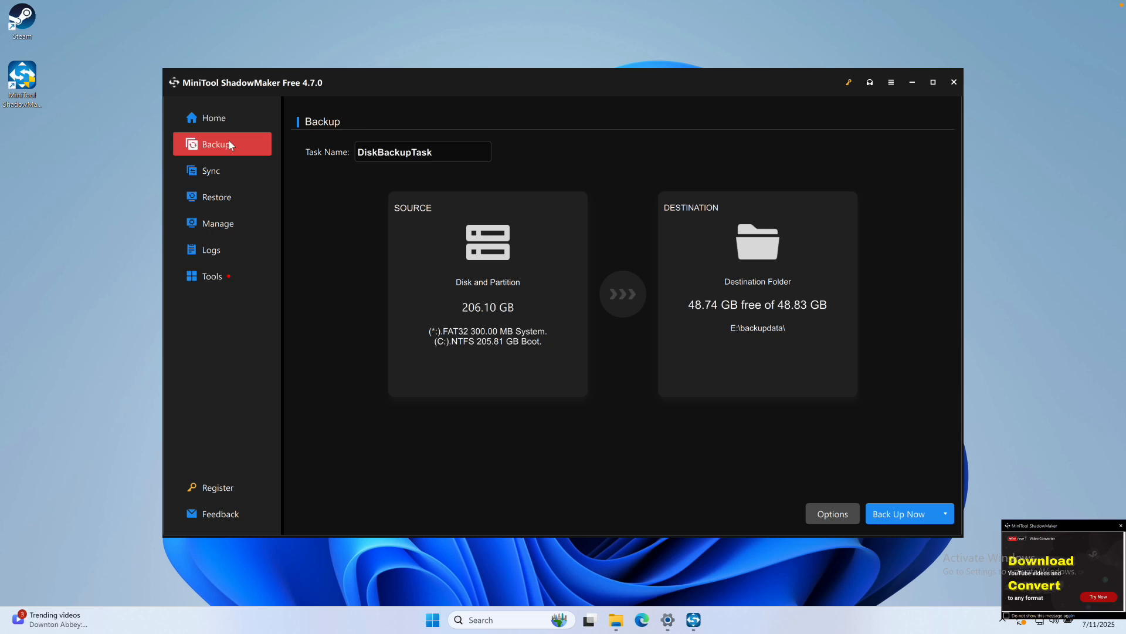
pyautogui.click(460, 318)
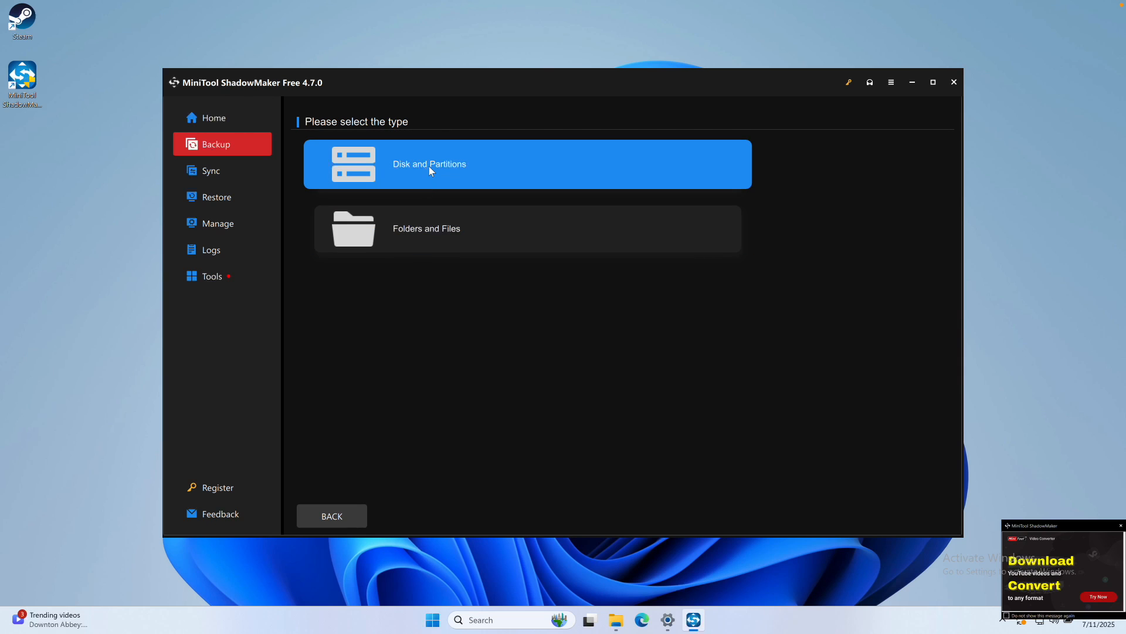
pyautogui.click(428, 167)
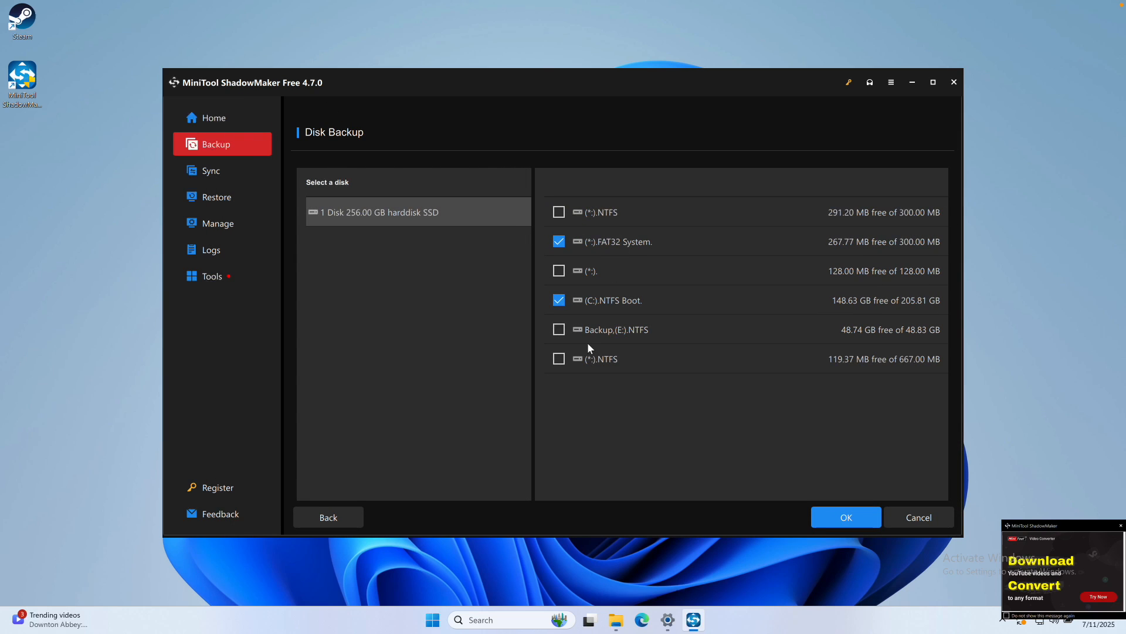
pyautogui.click(559, 241)
pyautogui.click(566, 303)
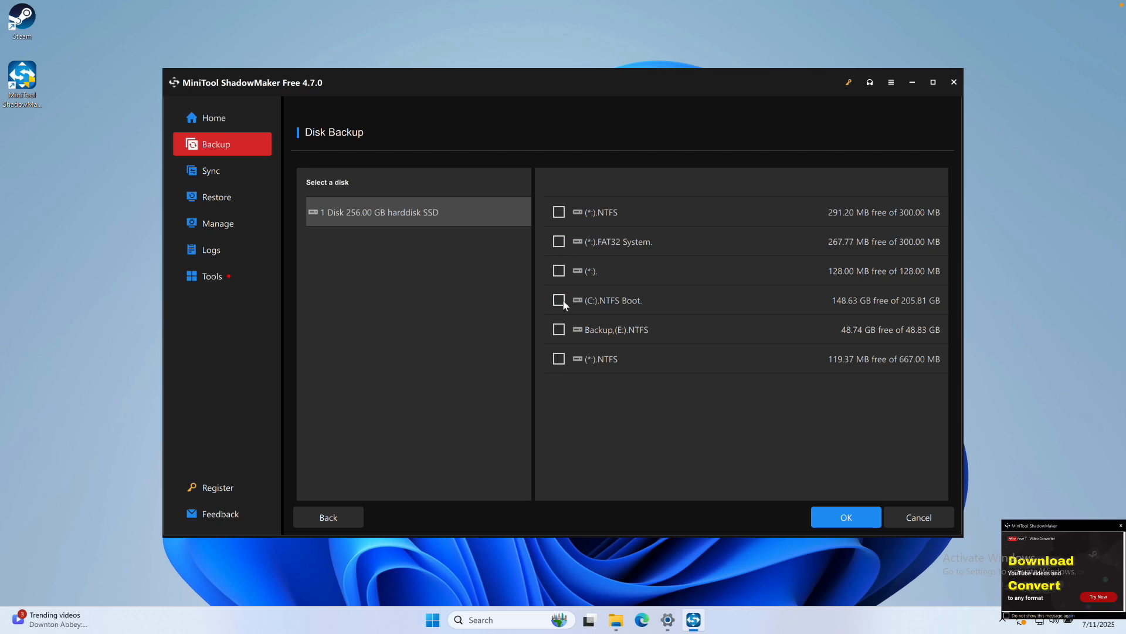
pyautogui.click(919, 517)
# - Set the backup source to the file D.7z in the user's Downloads folder on Local Disk (C:)
pyautogui.click(513, 277)
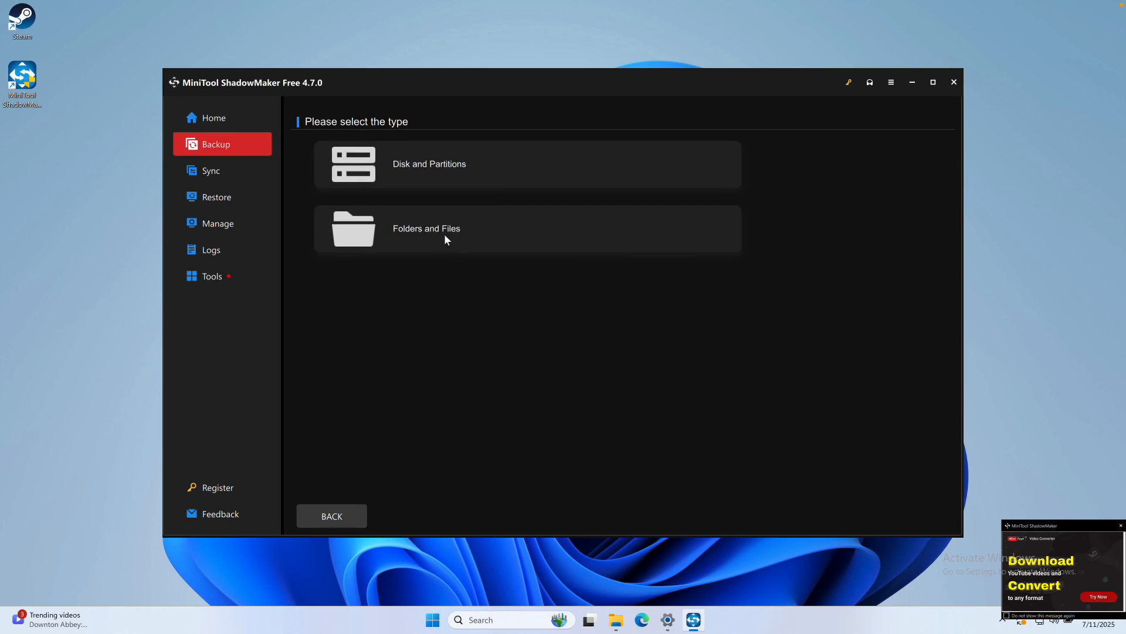
pyautogui.click(430, 232)
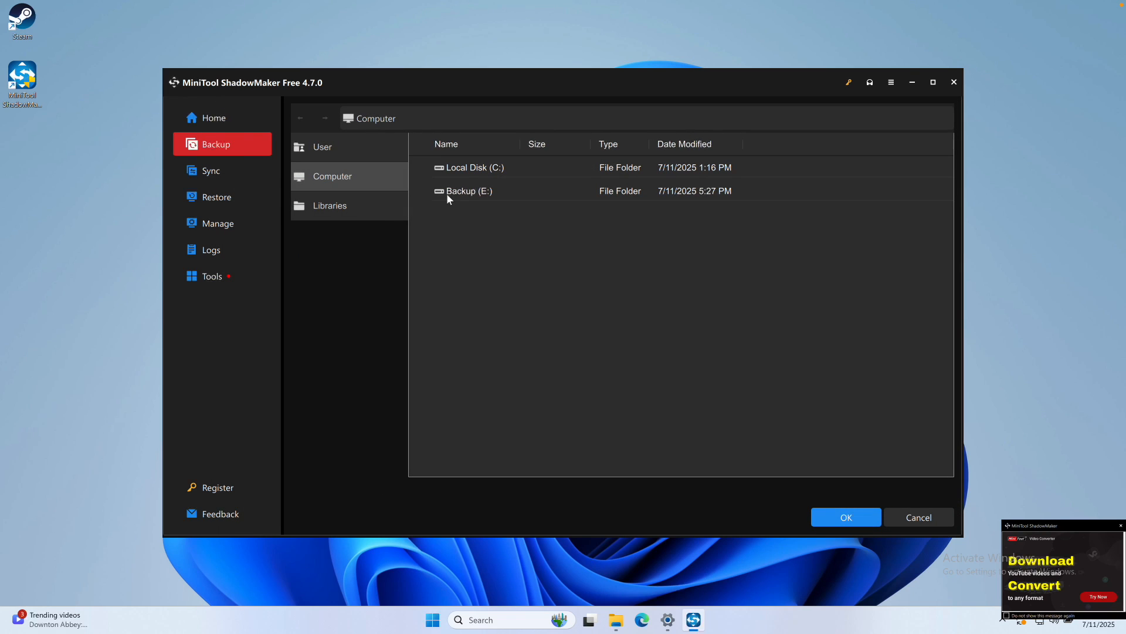
pyautogui.doubleClick(479, 168)
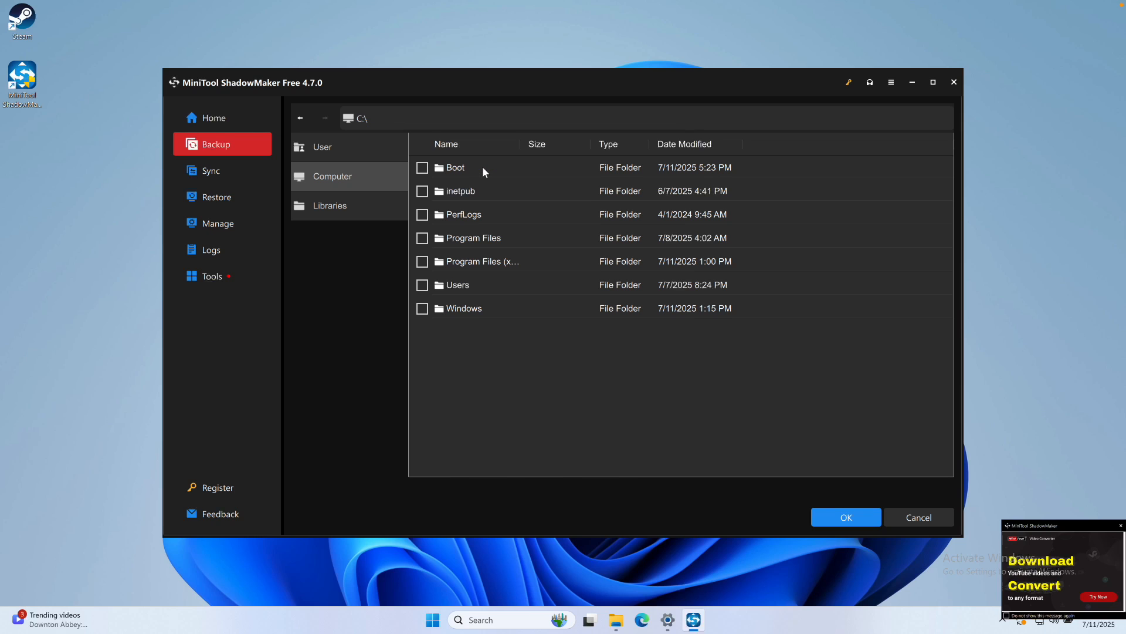
pyautogui.doubleClick(460, 286)
pyautogui.doubleClick(446, 191)
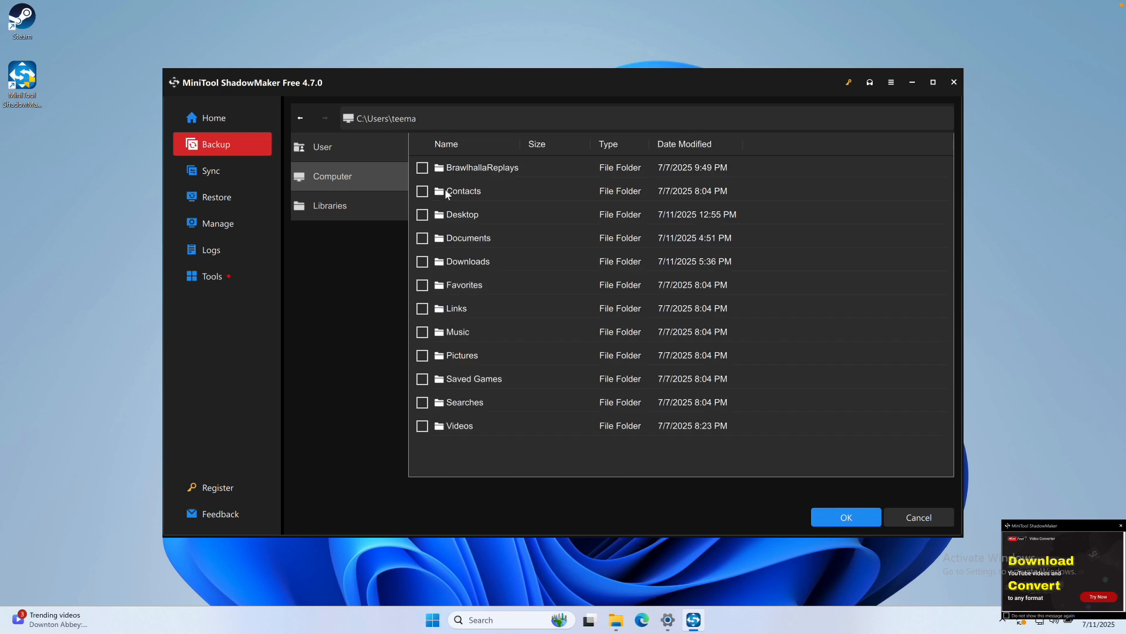
pyautogui.doubleClick(479, 260)
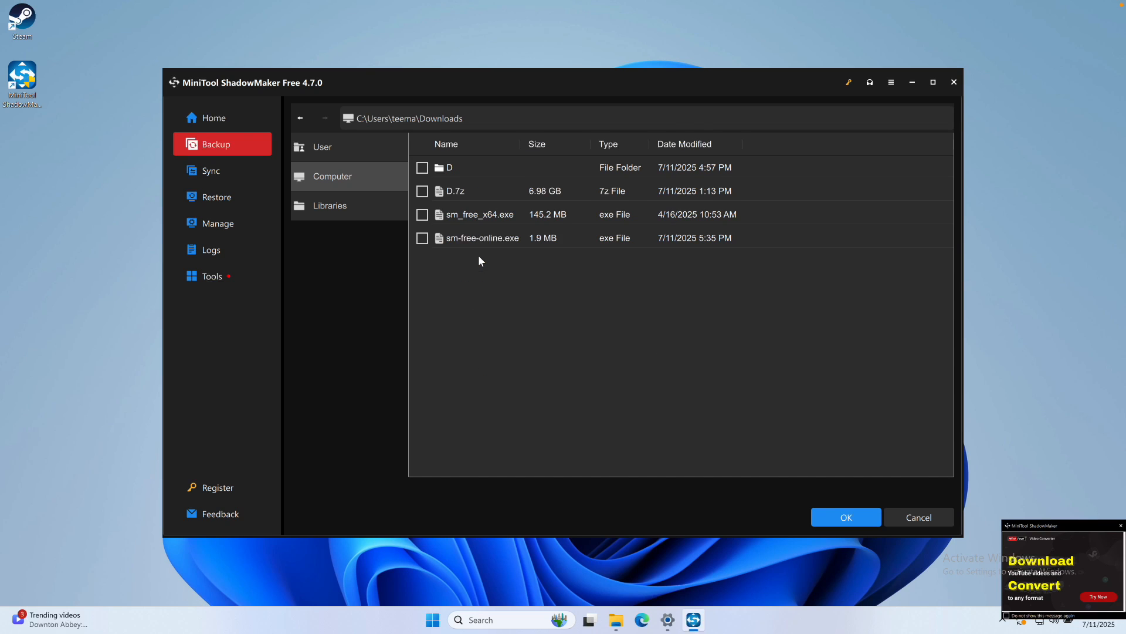
pyautogui.click(425, 192)
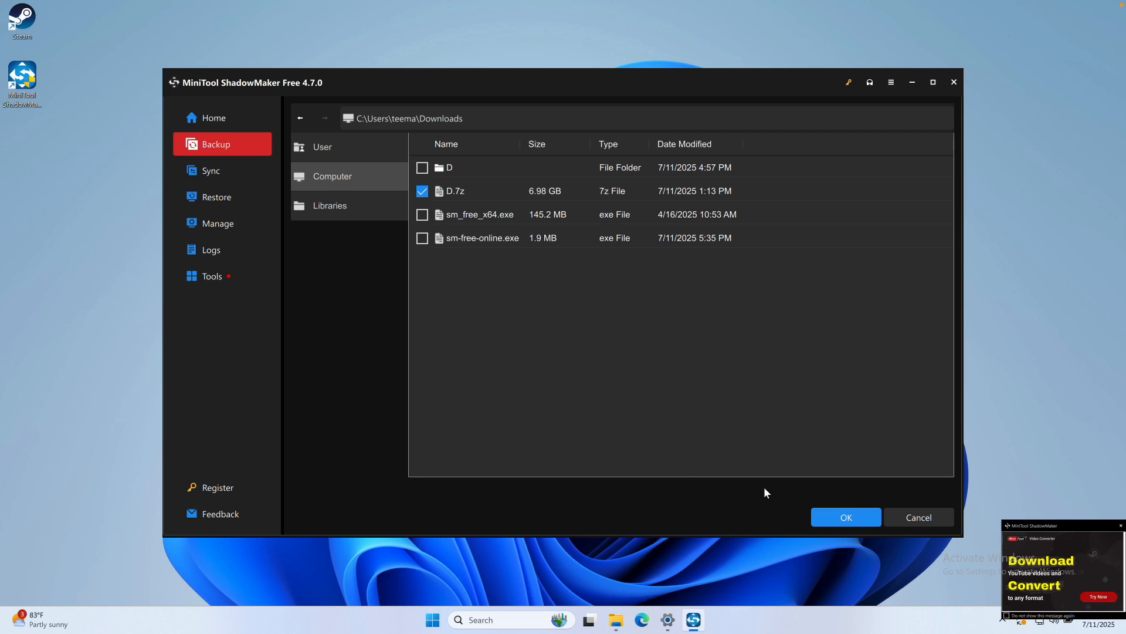
pyautogui.click(822, 516)
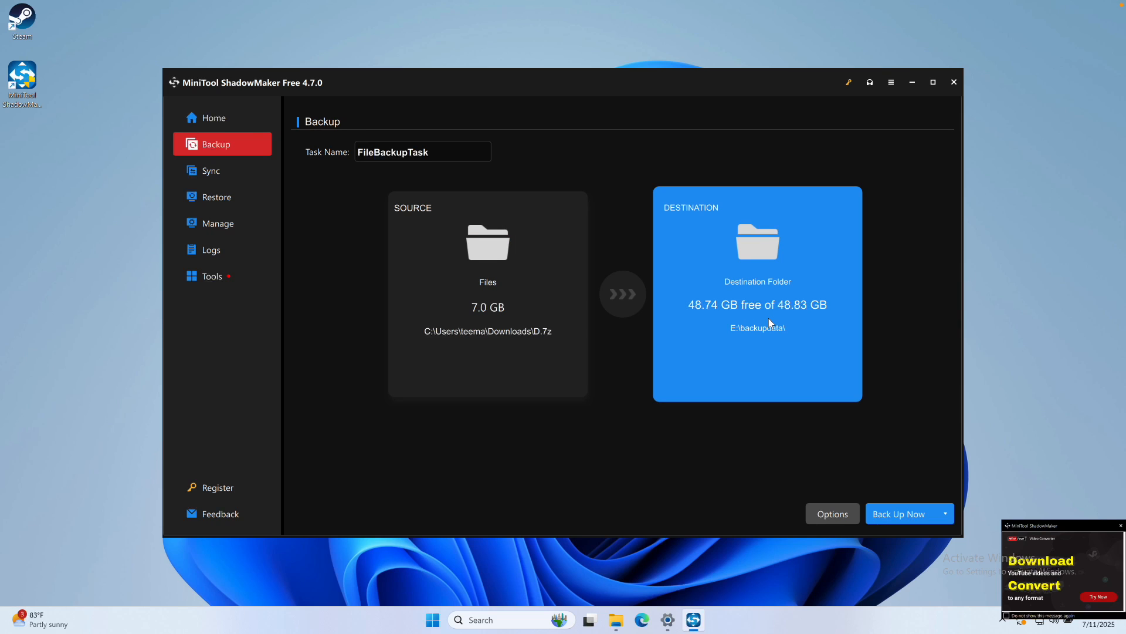
# - Set the backup destination to the Backup (E:) drive
pyautogui.click(724, 298)
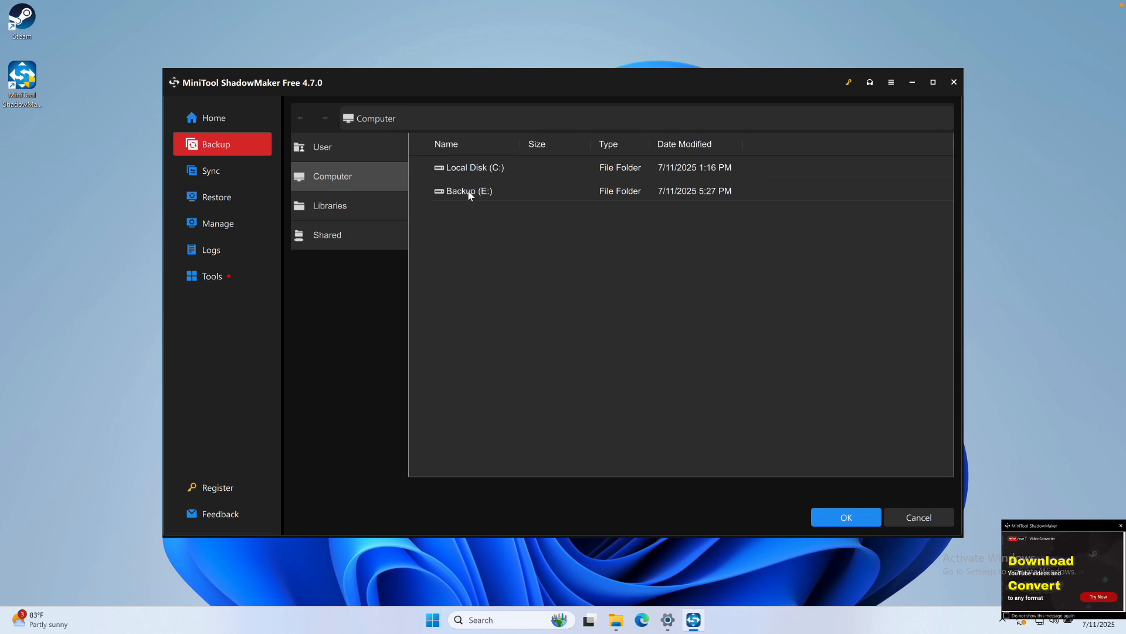
pyautogui.click(471, 190)
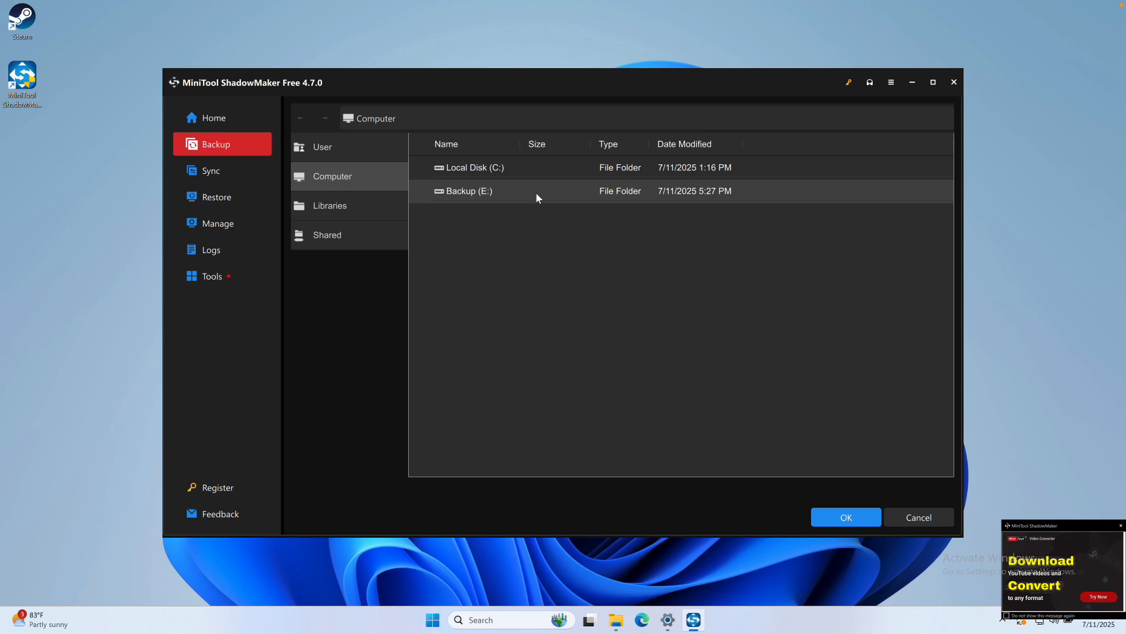
pyautogui.click(840, 518)
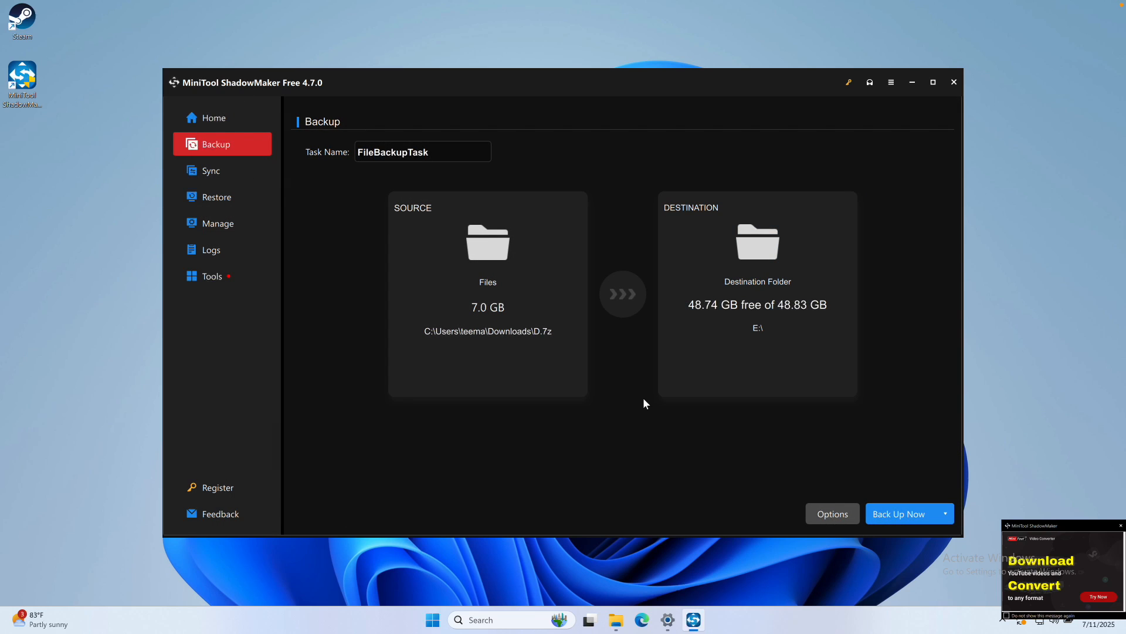
# - Change the backup source to Disk and Partitions with all six partitions of the 256.00 GB harddisk SSD included
pyautogui.click(491, 255)
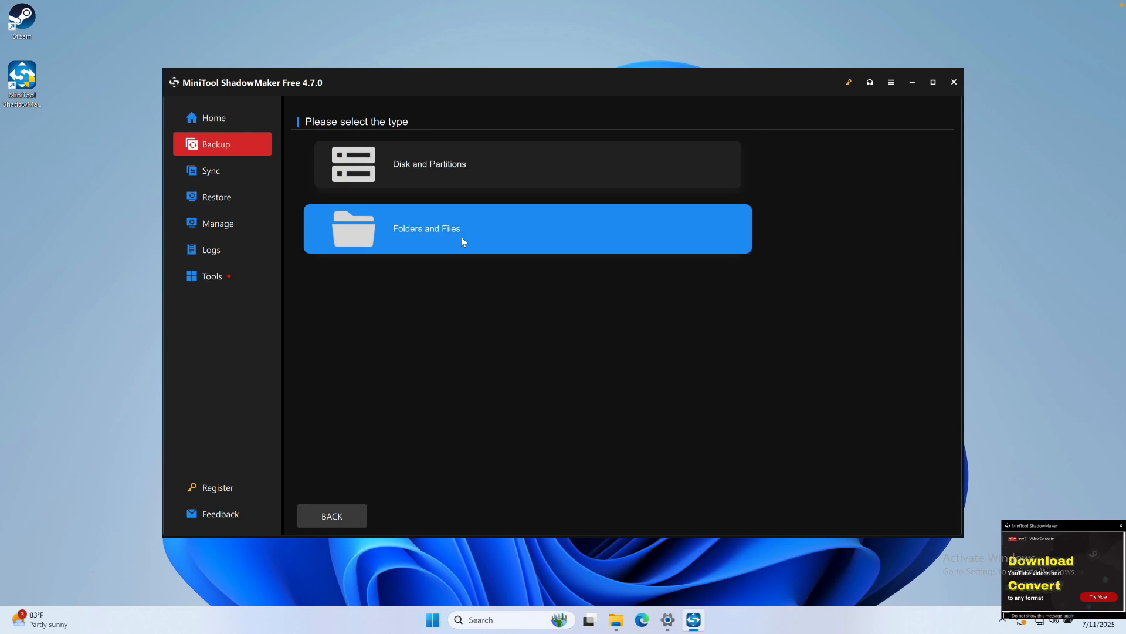
pyautogui.click(456, 169)
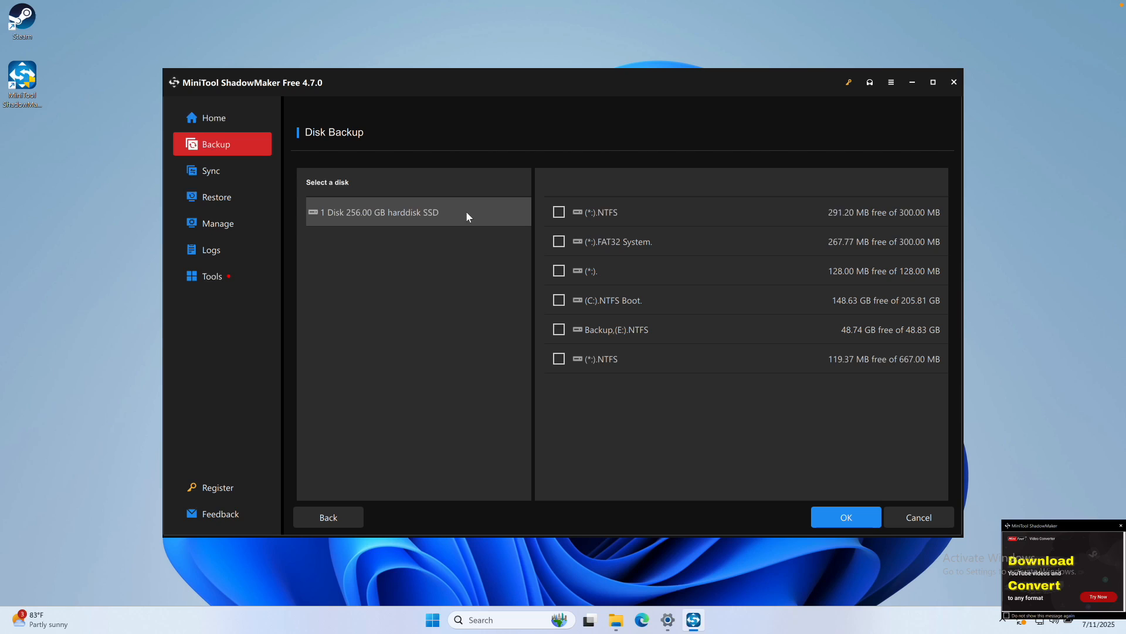
pyautogui.click(559, 212)
pyautogui.click(559, 242)
pyautogui.click(559, 271)
pyautogui.click(559, 300)
pyautogui.click(559, 330)
pyautogui.click(559, 359)
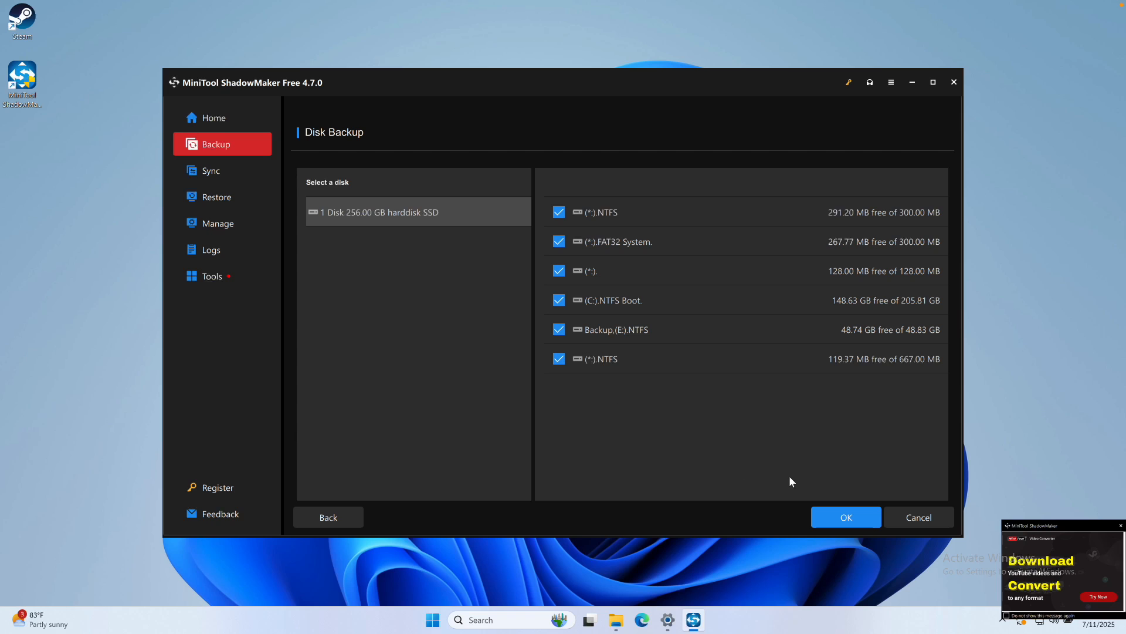
pyautogui.click(832, 519)
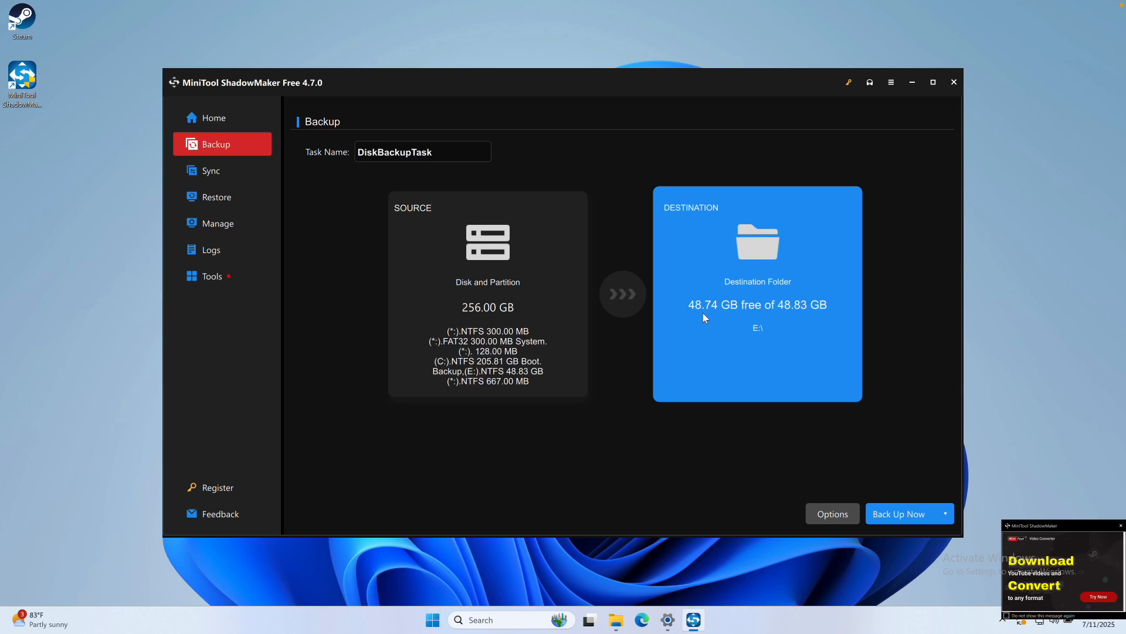
# - Change the backup source to the file D.7z in the user's Downloads folder on Local Disk (C:)
pyautogui.click(538, 302)
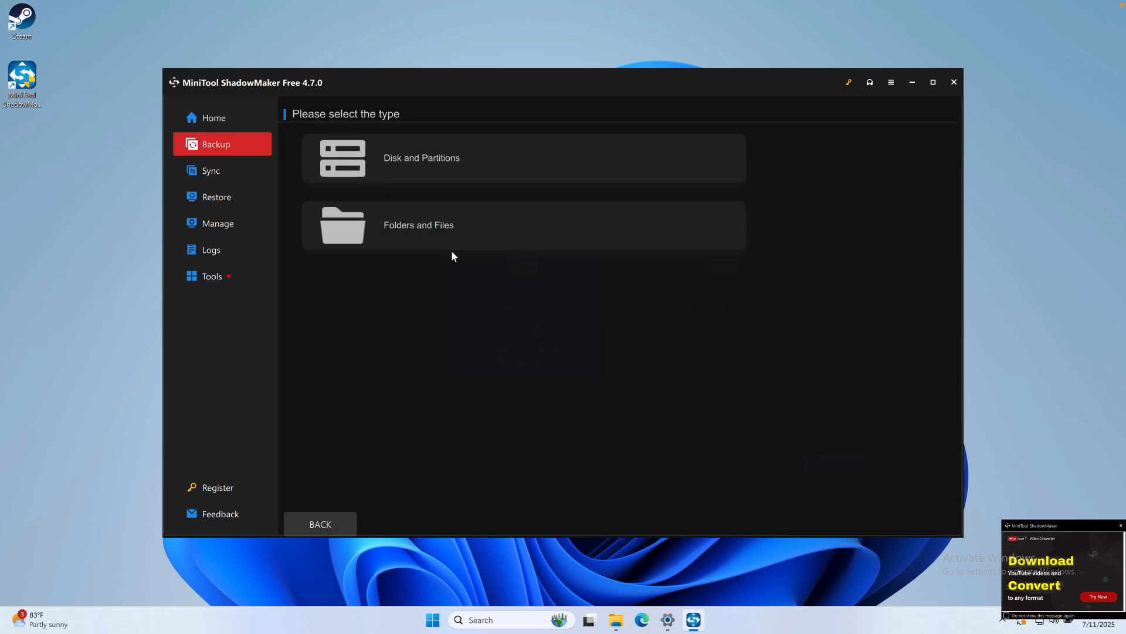
pyautogui.click(411, 230)
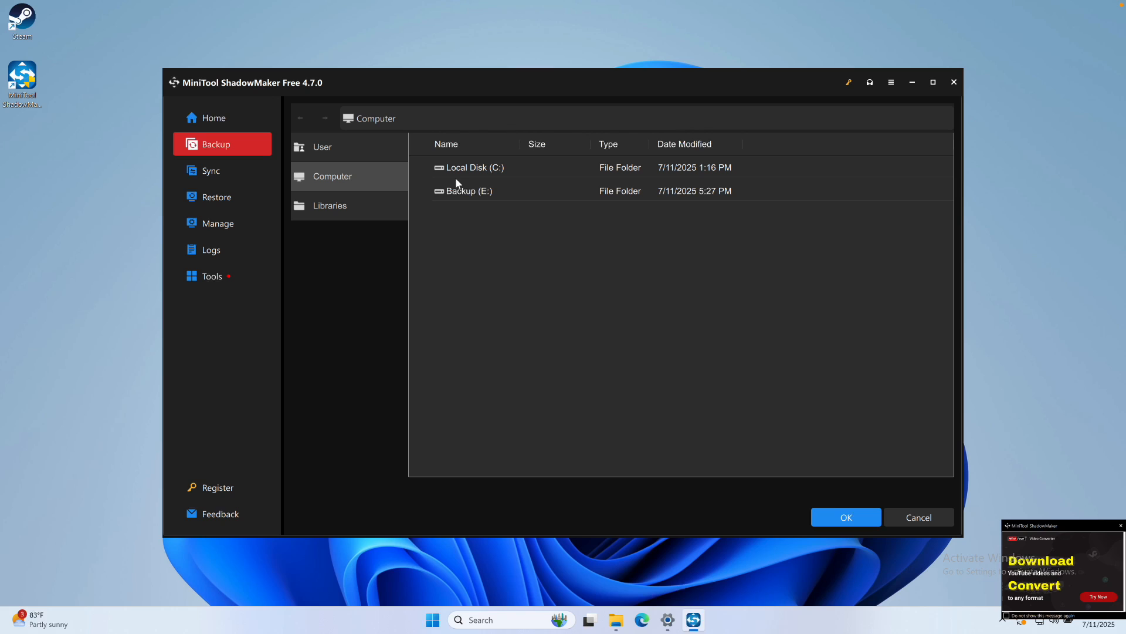
pyautogui.doubleClick(487, 167)
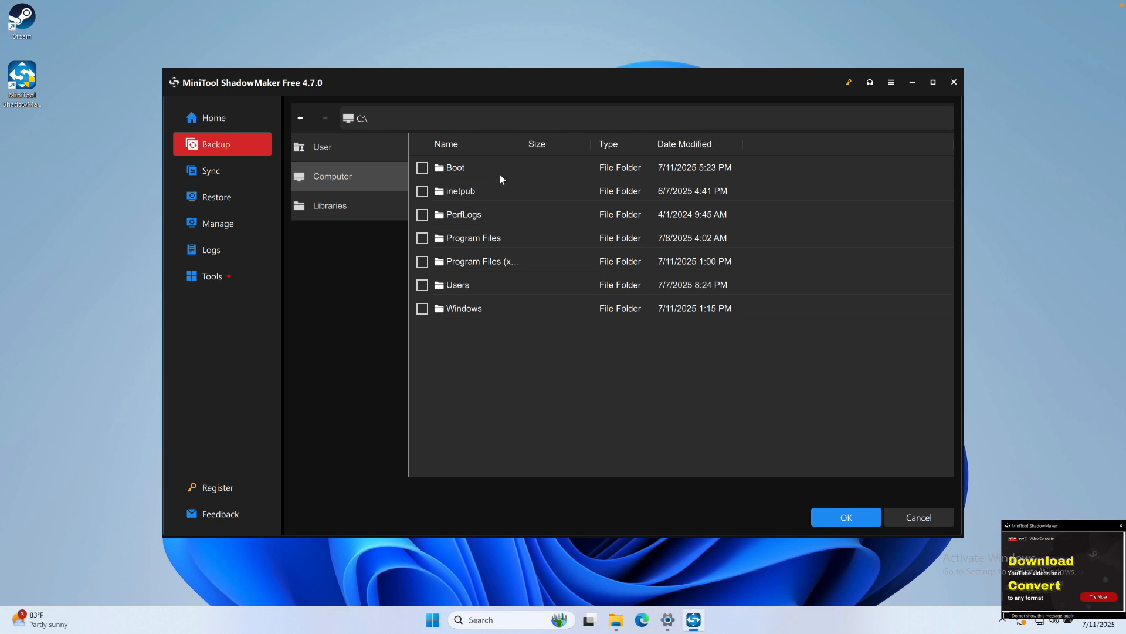
pyautogui.doubleClick(459, 287)
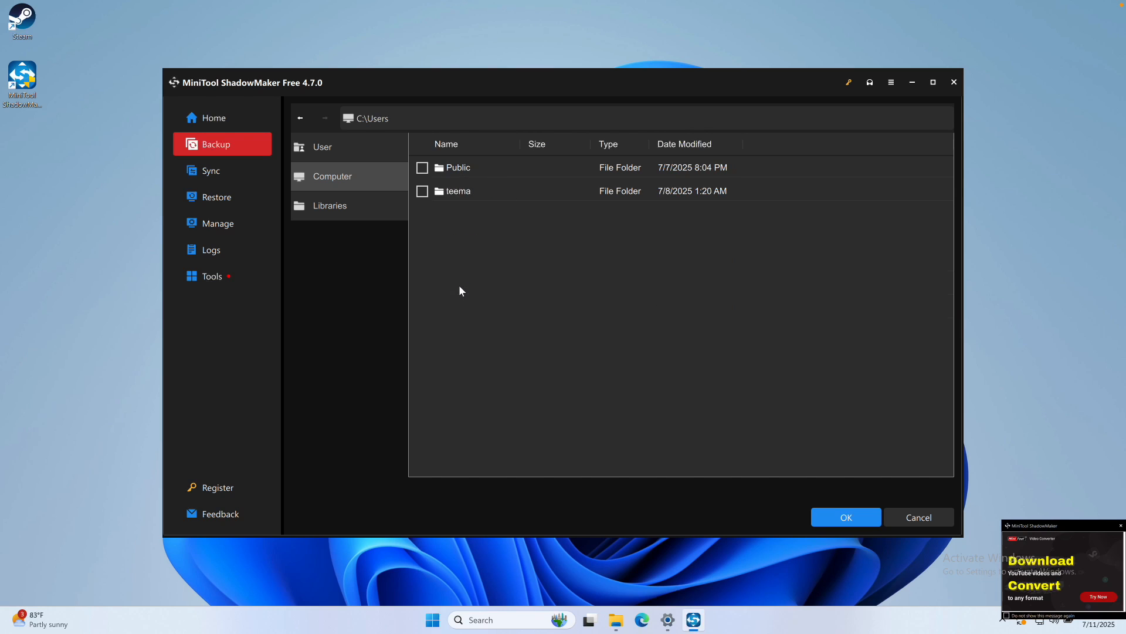
pyautogui.doubleClick(459, 191)
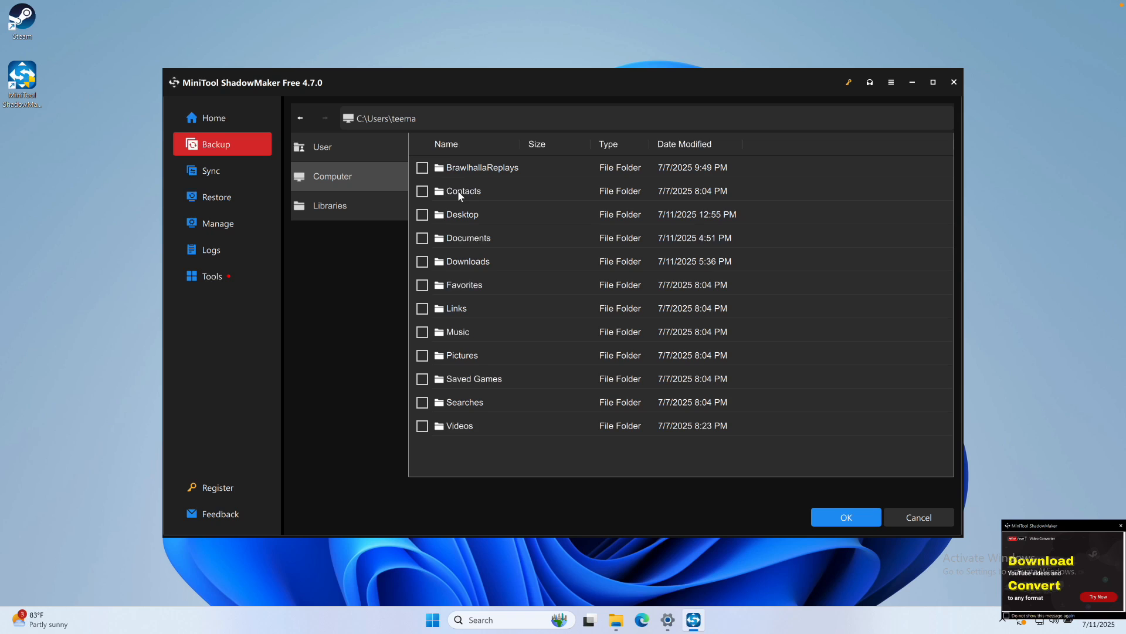
pyautogui.doubleClick(475, 261)
pyautogui.click(422, 191)
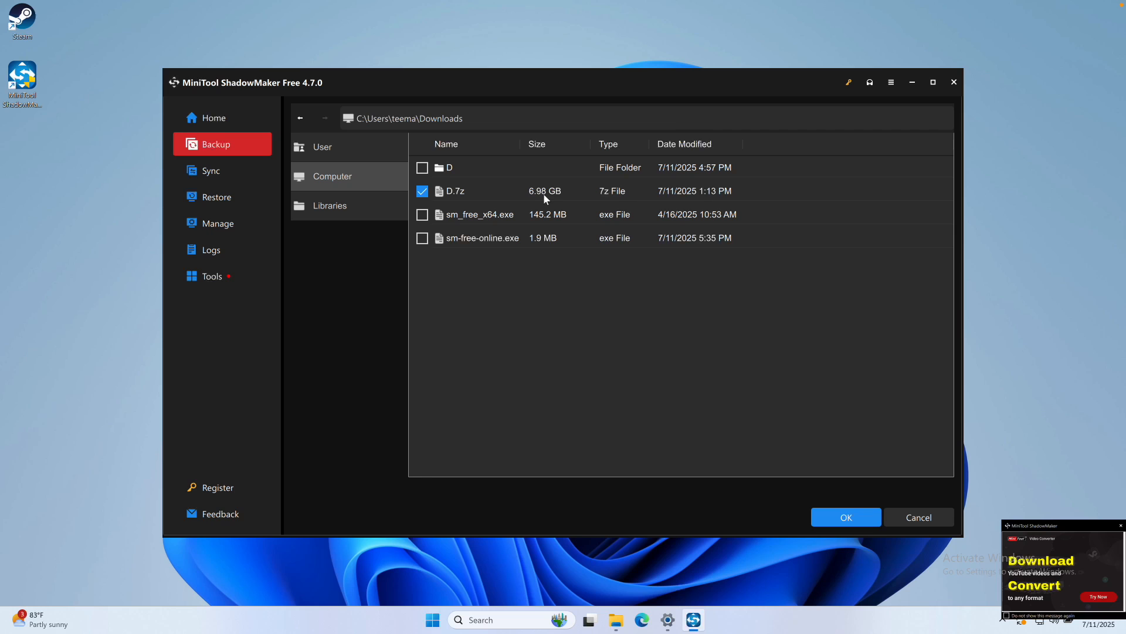
pyautogui.click(838, 512)
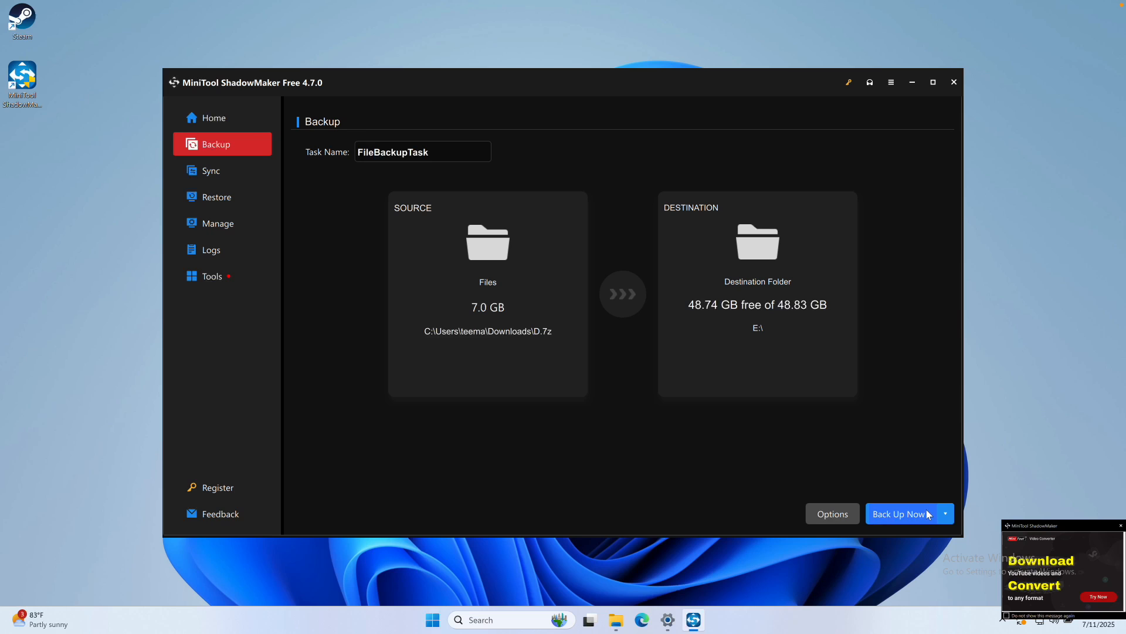
# - Create the FileBackupTask with the Back Up Later option and view the task's management actions
pyautogui.click(946, 516)
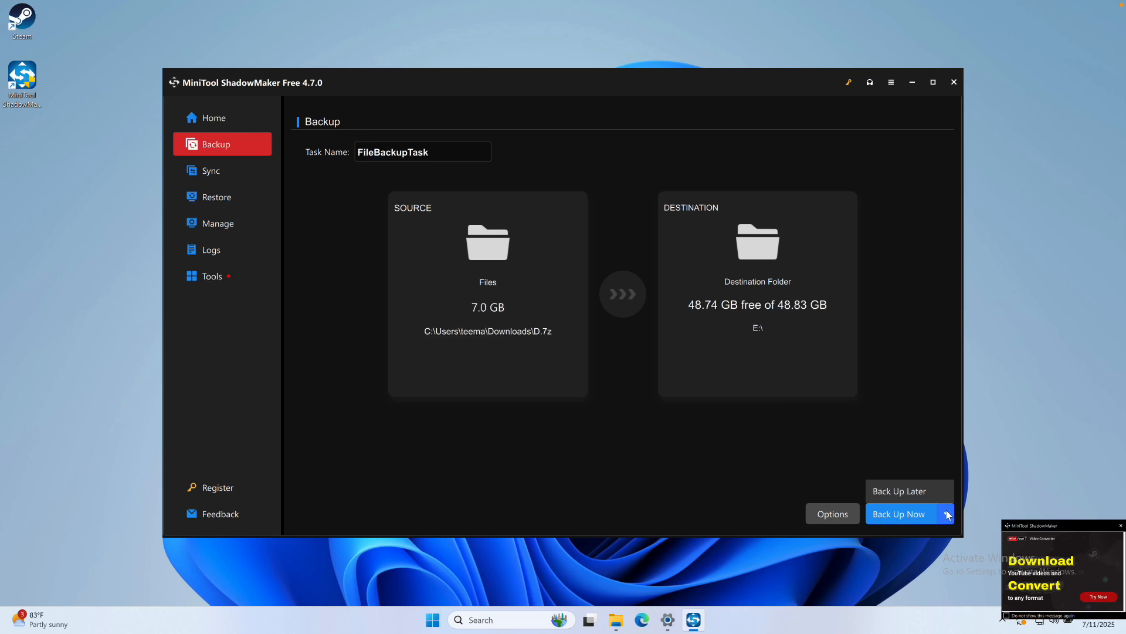
pyautogui.click(916, 492)
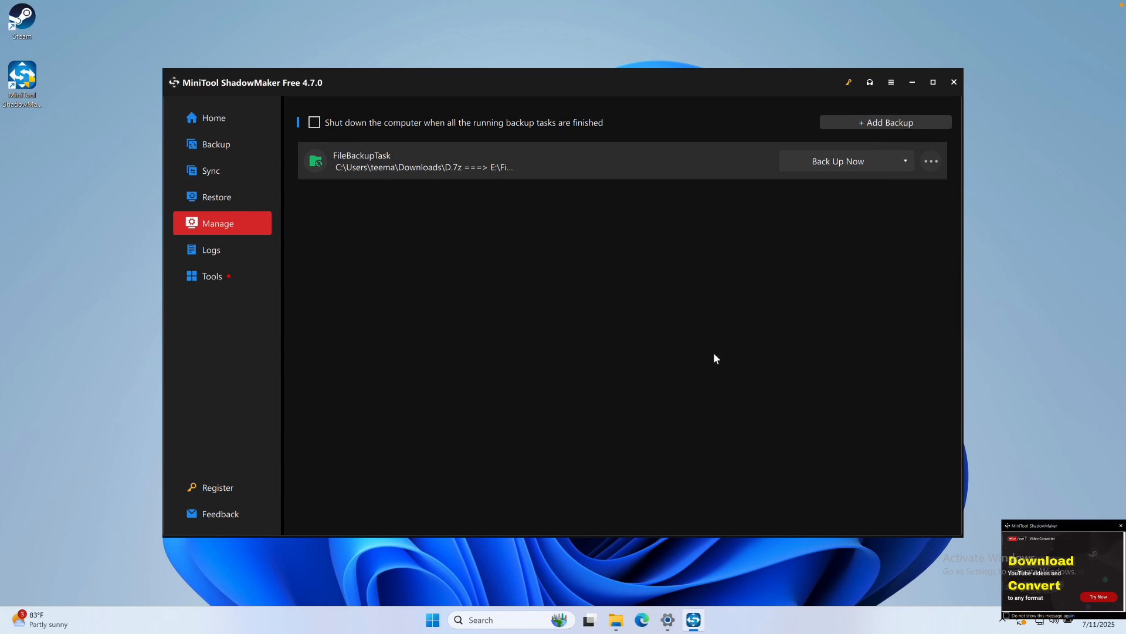
pyautogui.click(928, 164)
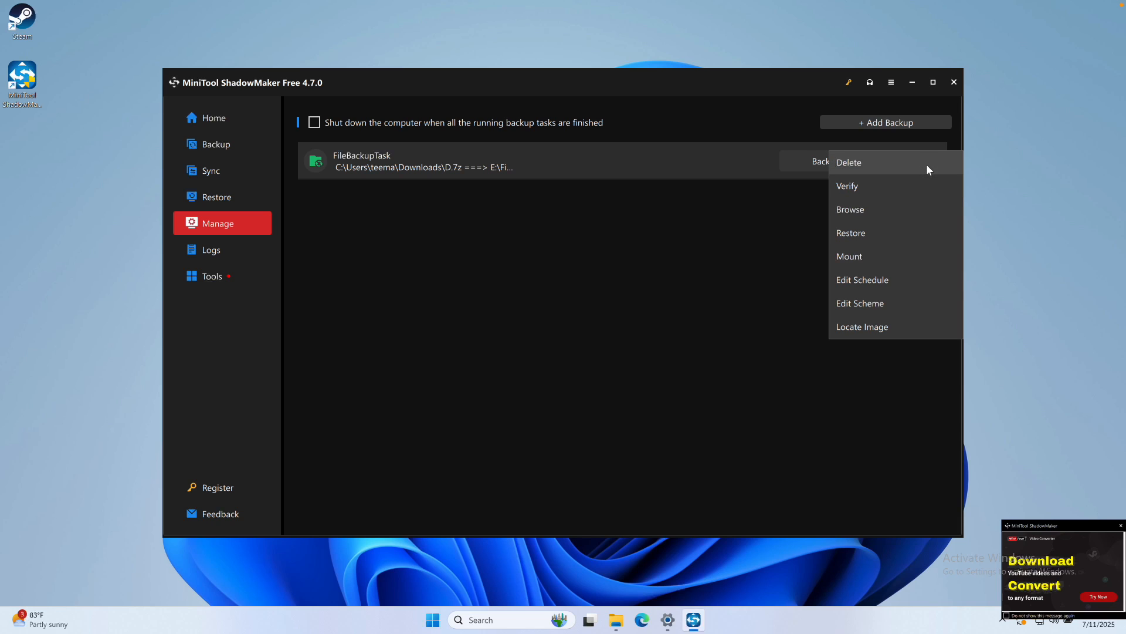
pyautogui.click(753, 260)
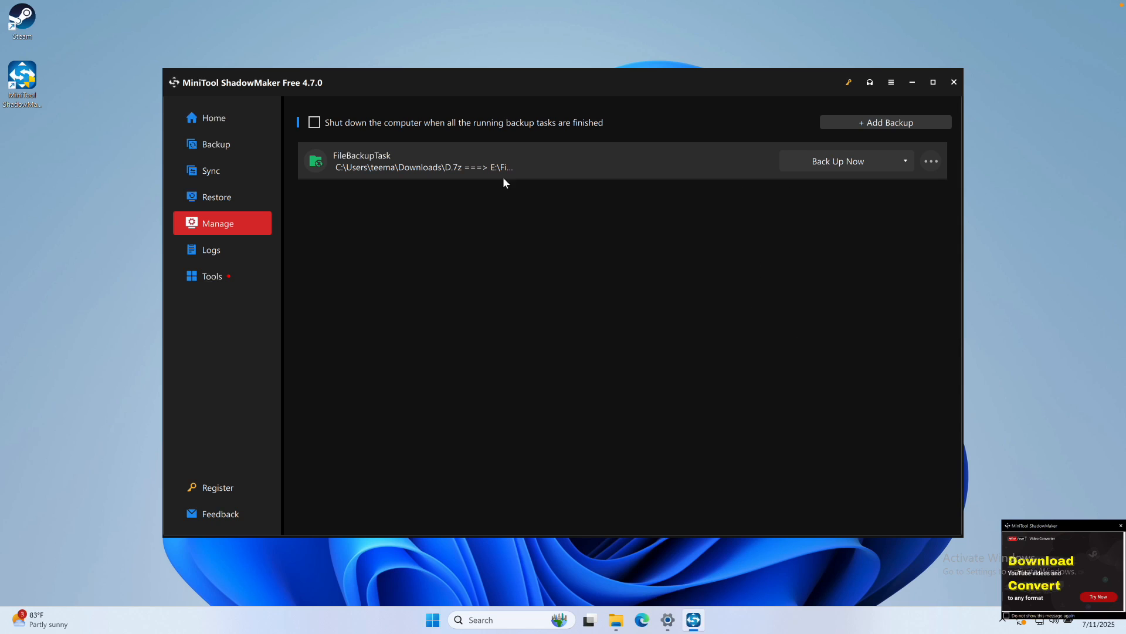
# - Return to the Backup page and start an immediate backup of D.7z to E:\
pyautogui.click(212, 144)
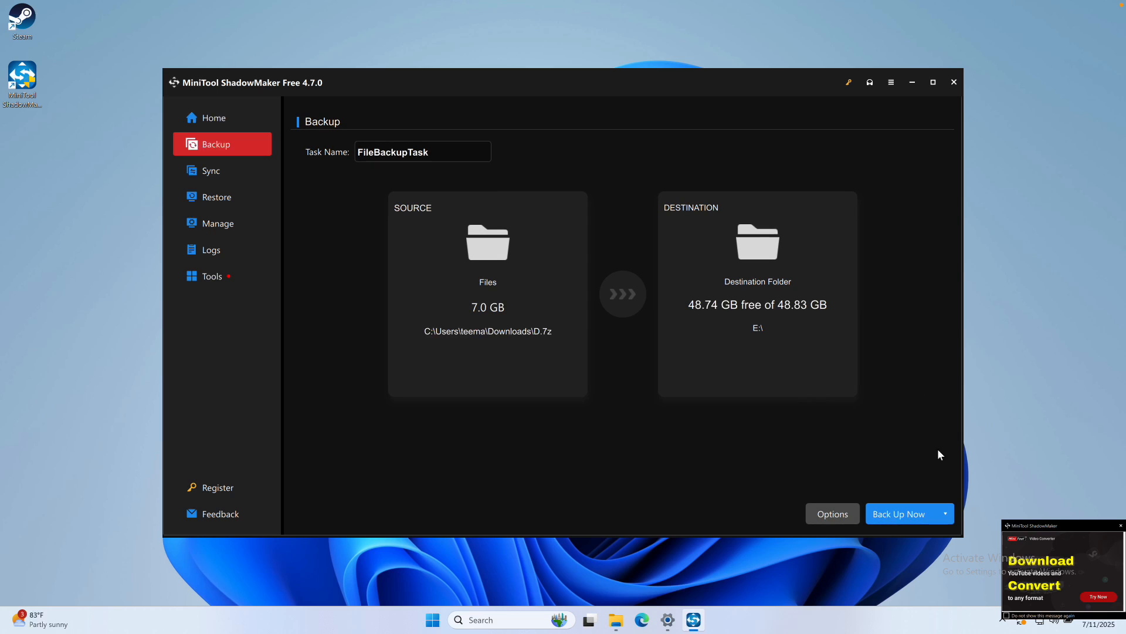
pyautogui.click(910, 517)
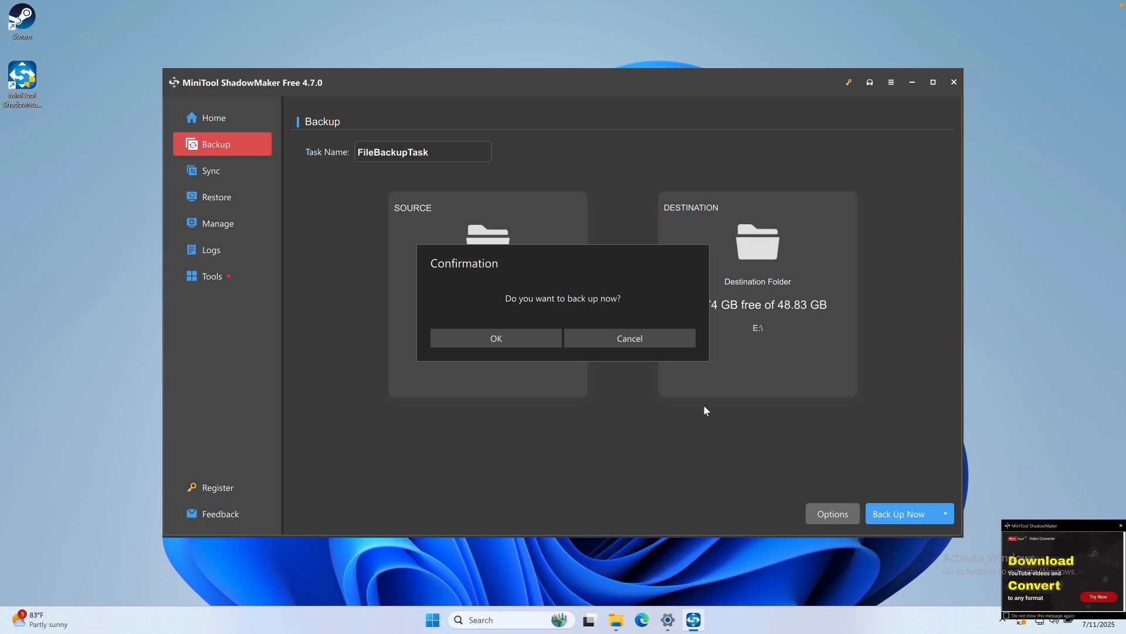
pyautogui.click(479, 339)
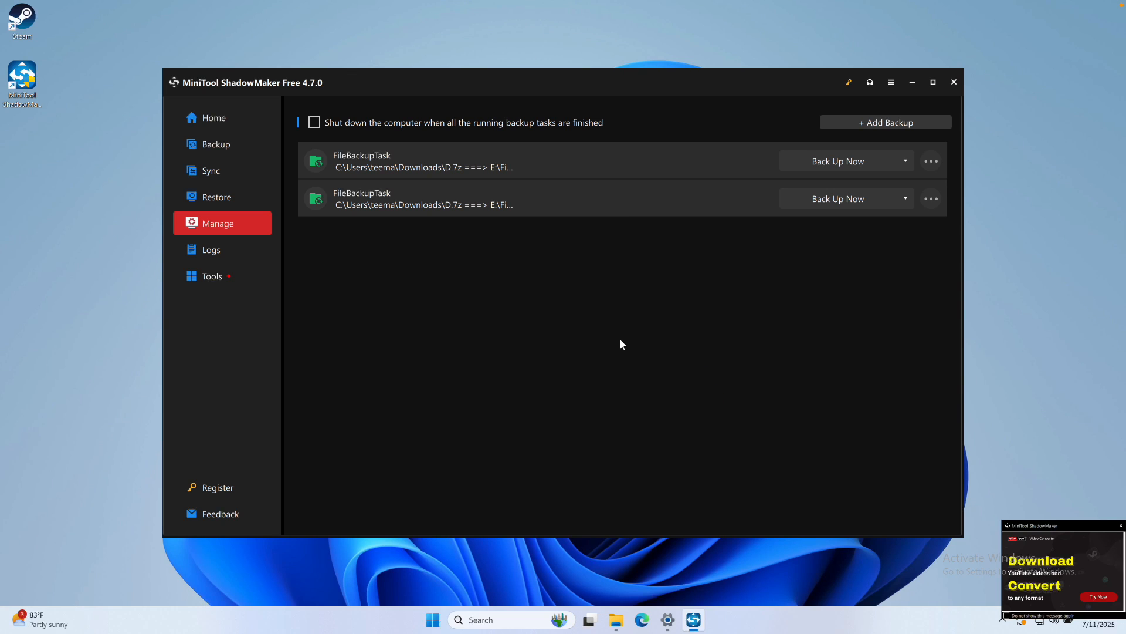
pyautogui.click(616, 620)
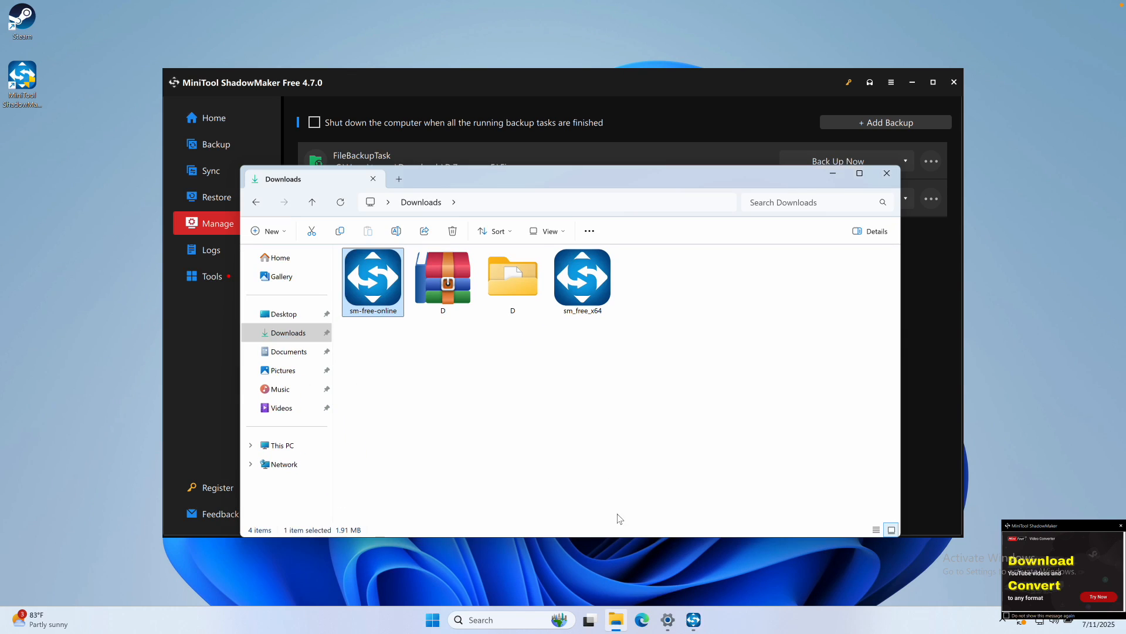
pyautogui.click(282, 445)
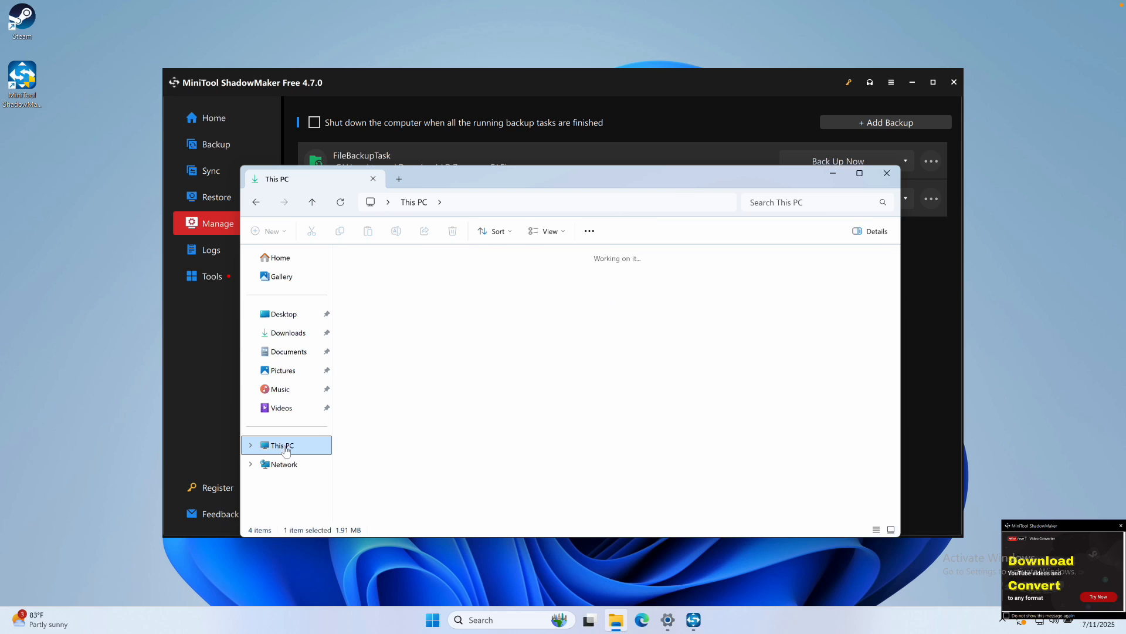
pyautogui.click(730, 279)
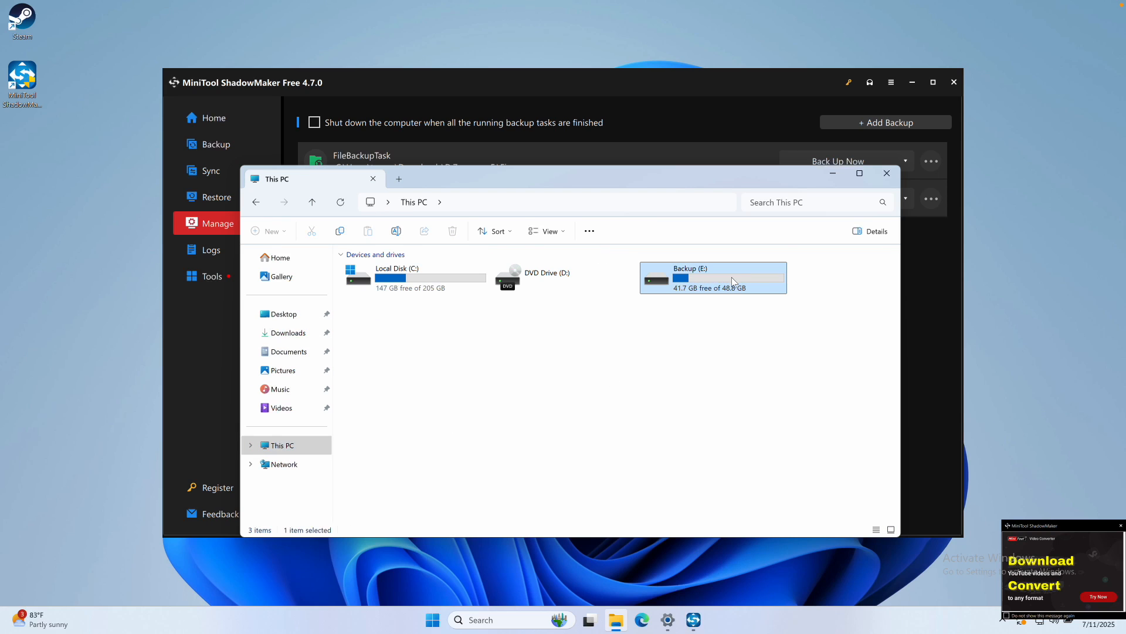
pyautogui.doubleClick(726, 274)
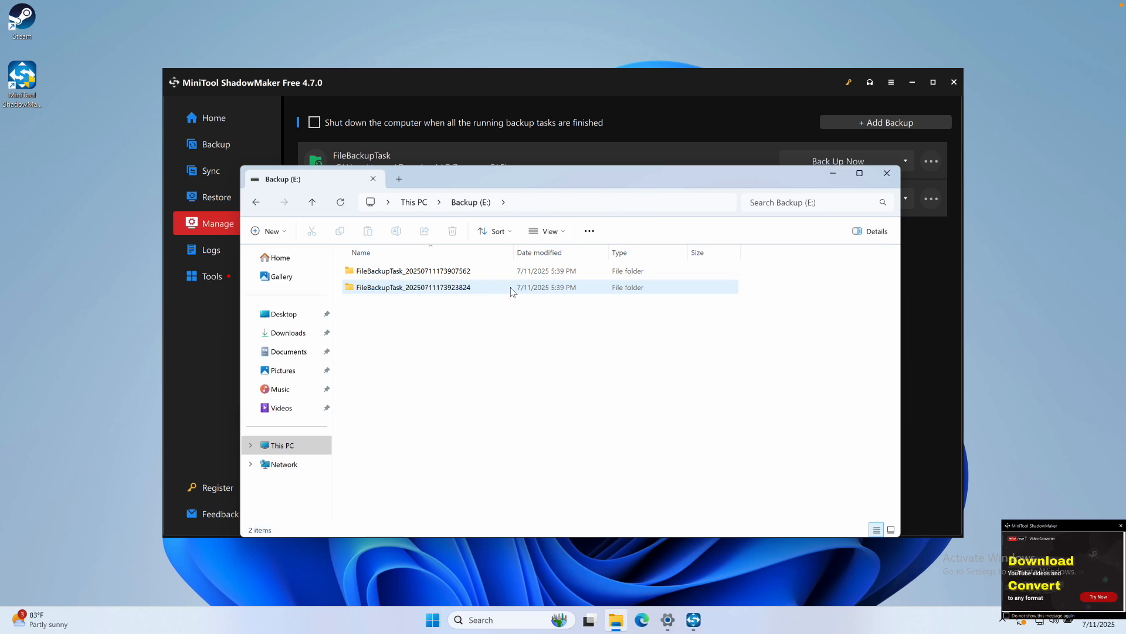
pyautogui.doubleClick(425, 273)
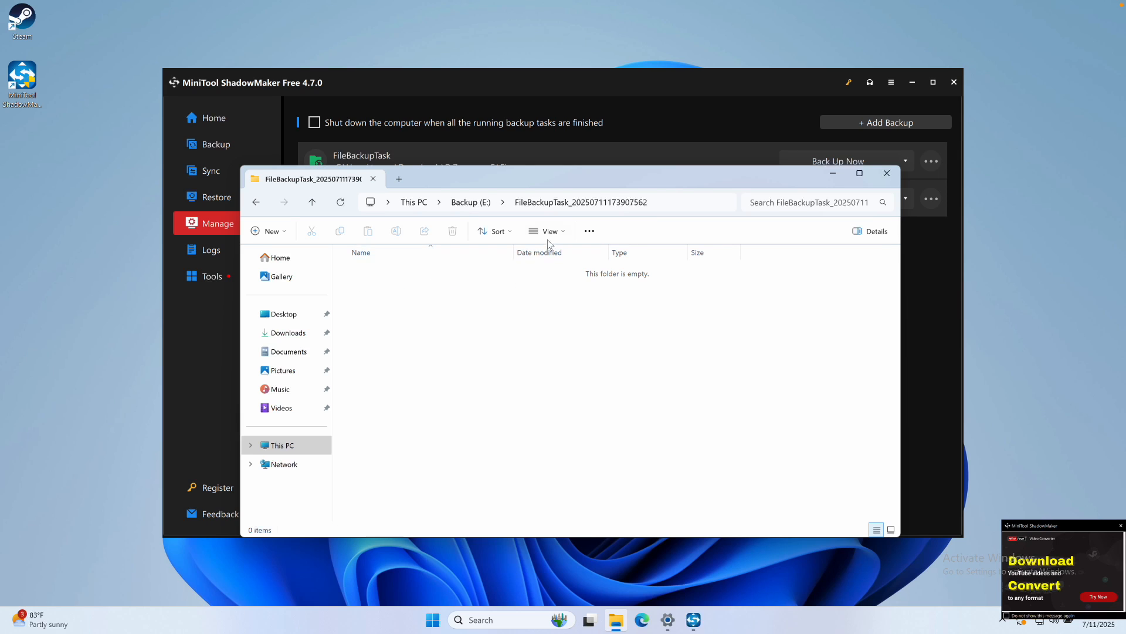
pyautogui.click(478, 202)
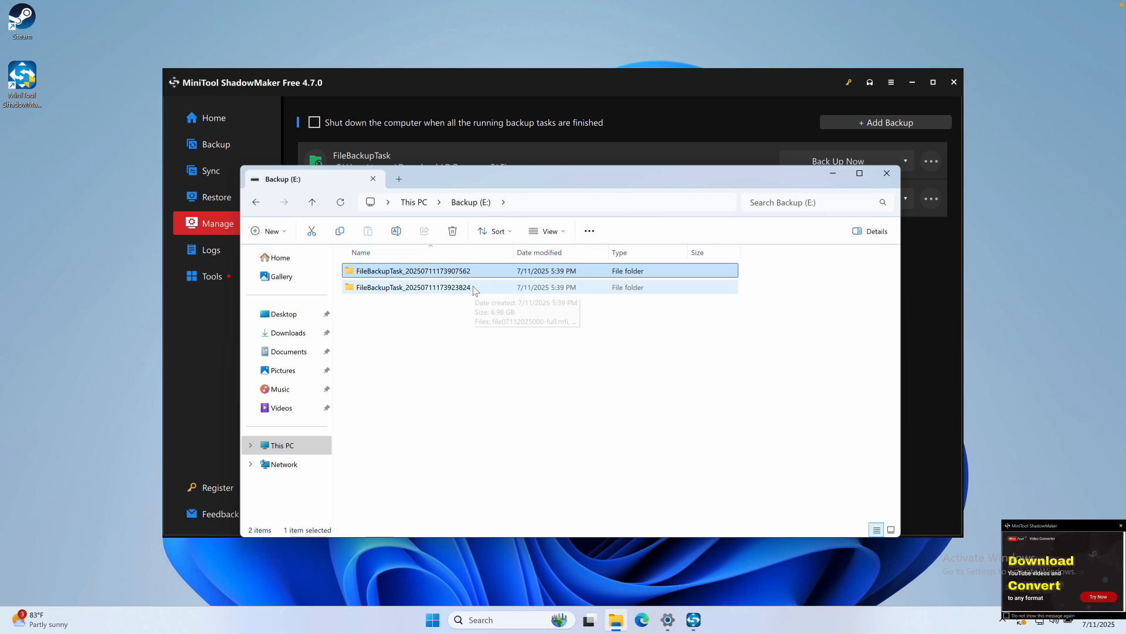
pyautogui.moveTo(633, 180); pyautogui.dragTo(404, 248)
pyautogui.click(765, 245)
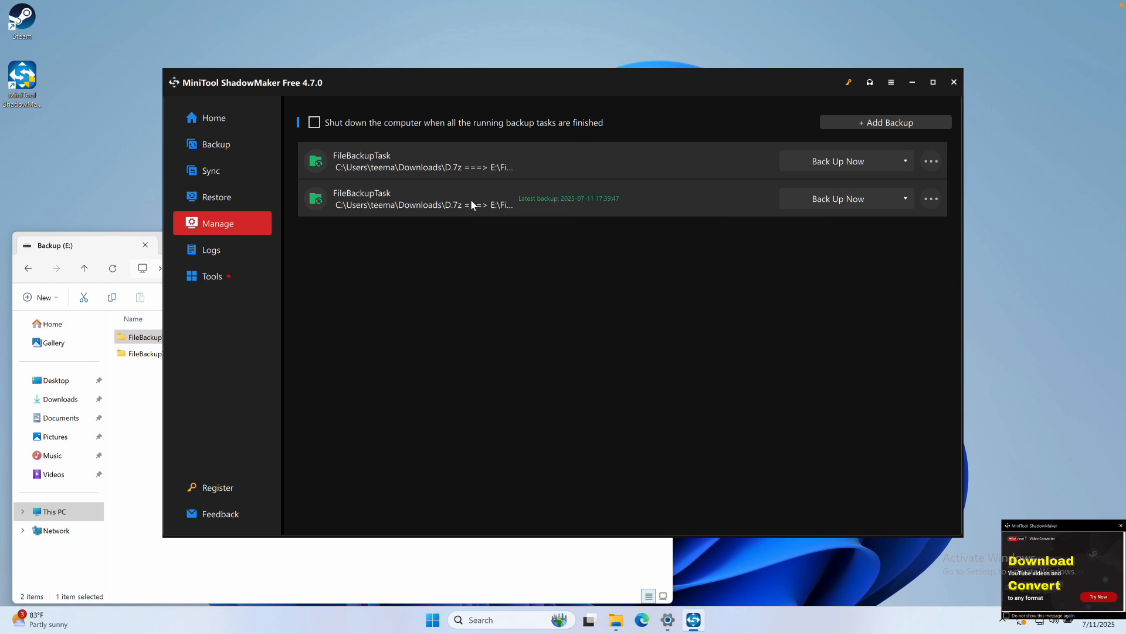
pyautogui.click(146, 408)
pyautogui.moveTo(235, 246); pyautogui.dragTo(538, 119)
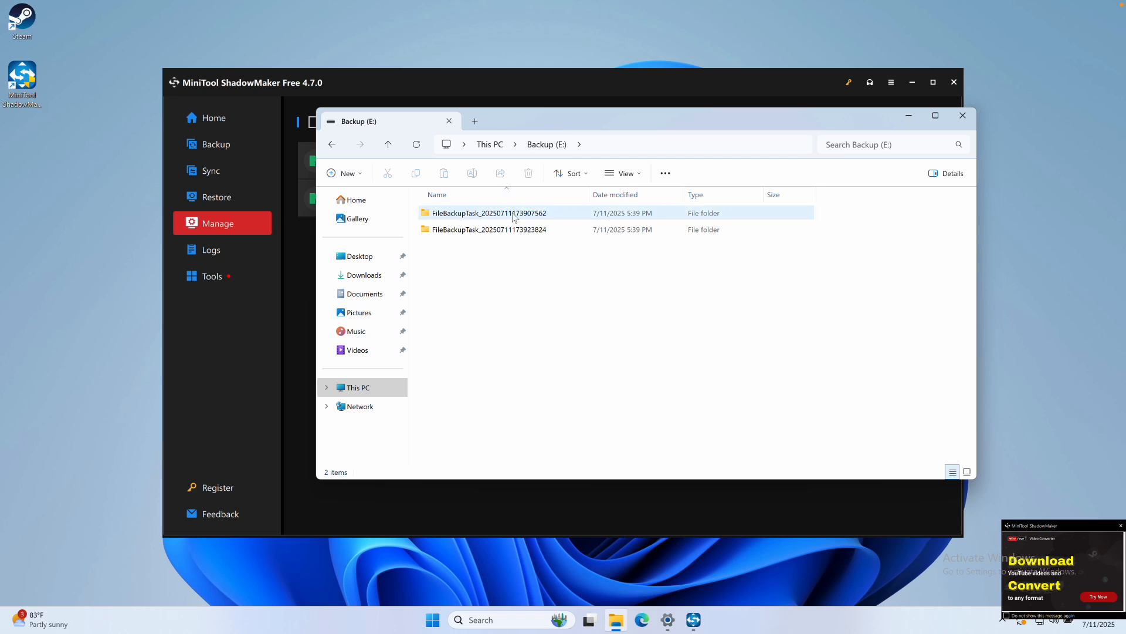
pyautogui.doubleClick(511, 233)
pyautogui.click(756, 218)
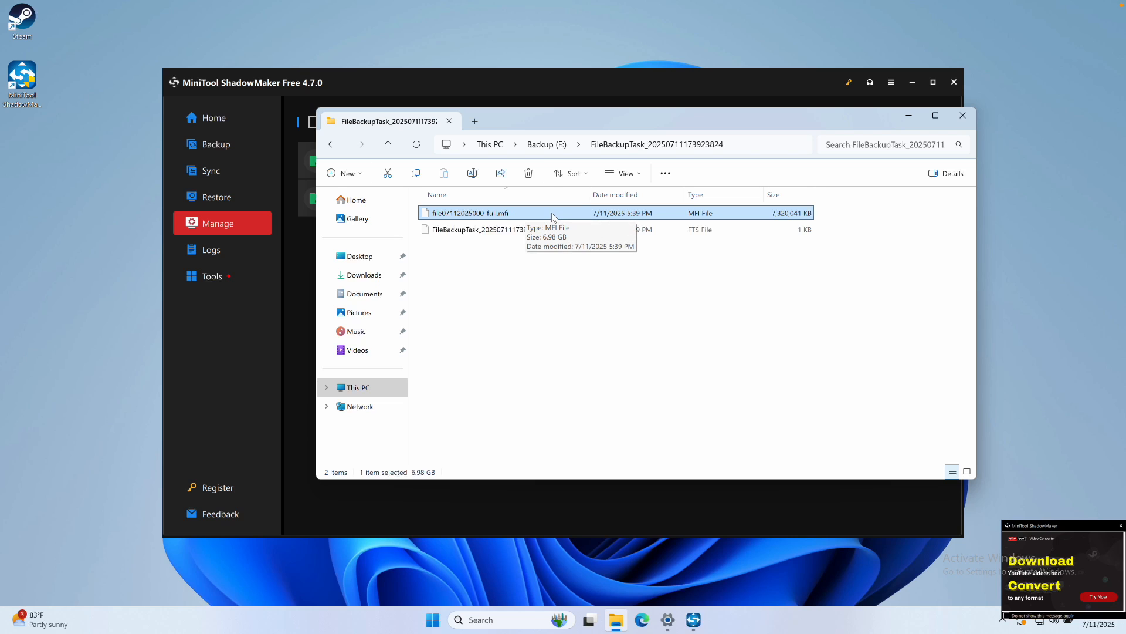
pyautogui.moveTo(560, 116); pyautogui.dragTo(712, 115)
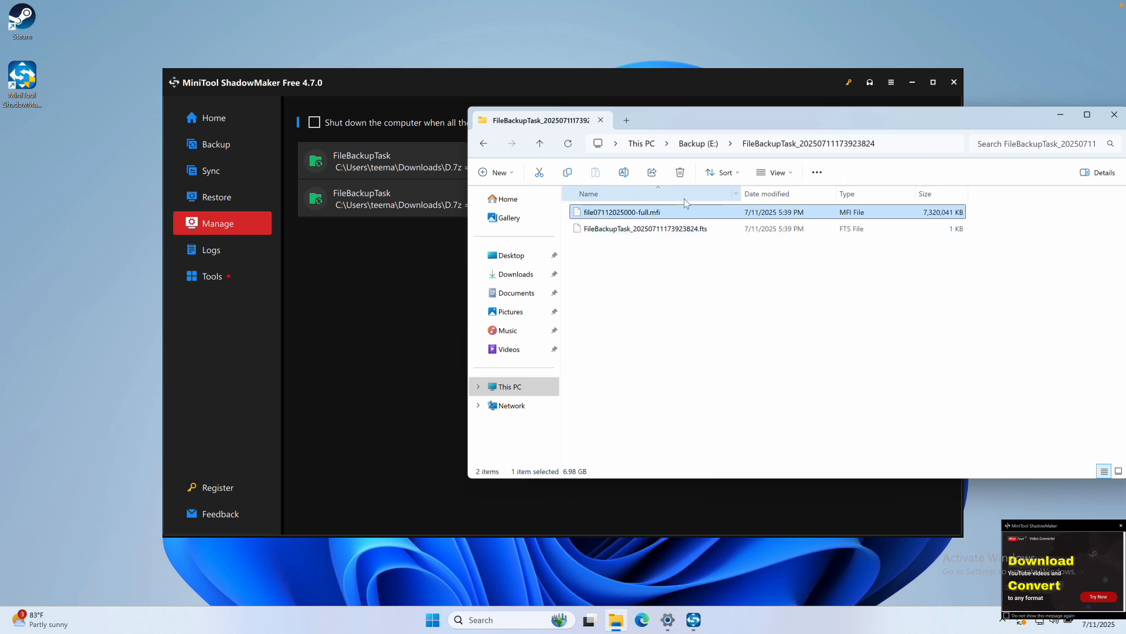
pyautogui.click(524, 274)
pyautogui.click(685, 231)
pyautogui.click(483, 145)
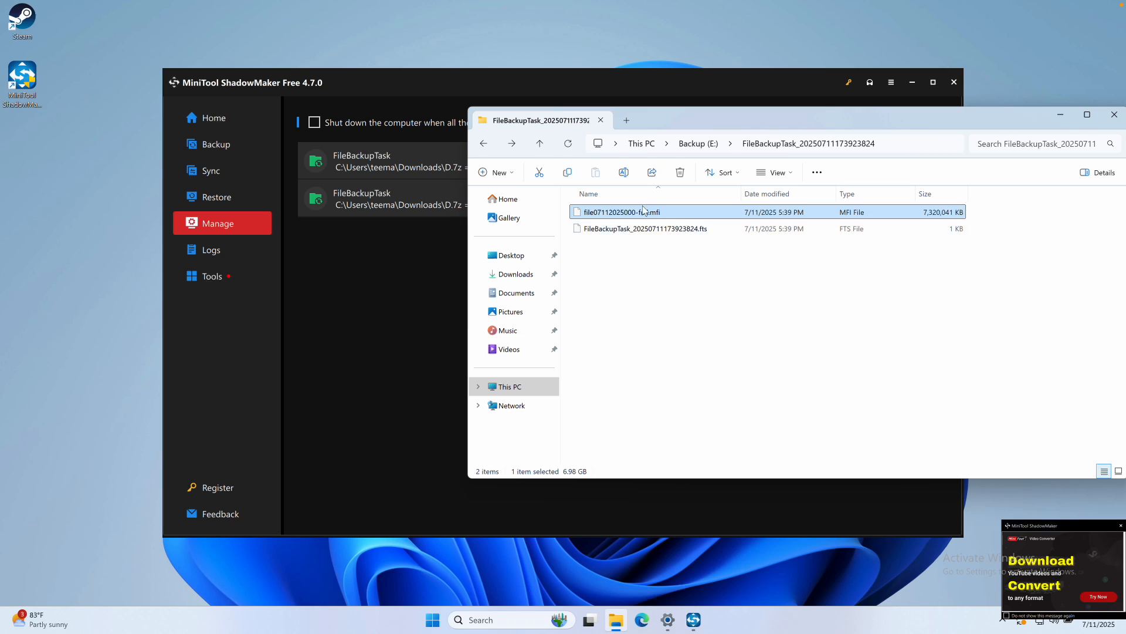
# - Switch back to MiniTool ShadowMaker and open the Restore page
pyautogui.moveTo(664, 119); pyautogui.dragTo(595, 126)
pyautogui.click(364, 314)
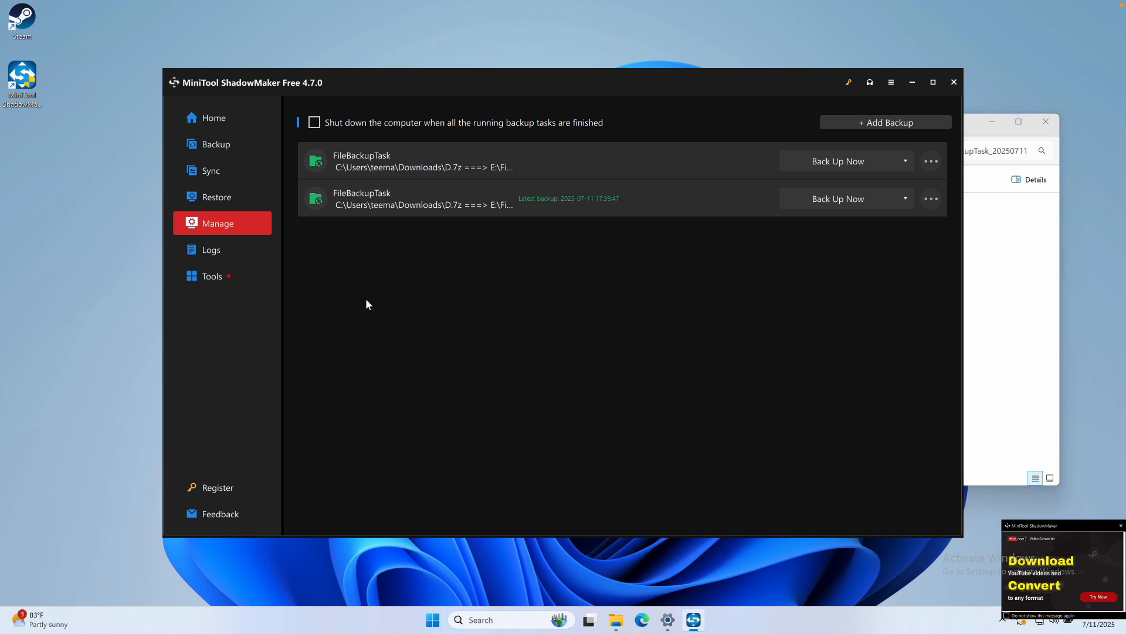
pyautogui.click(209, 197)
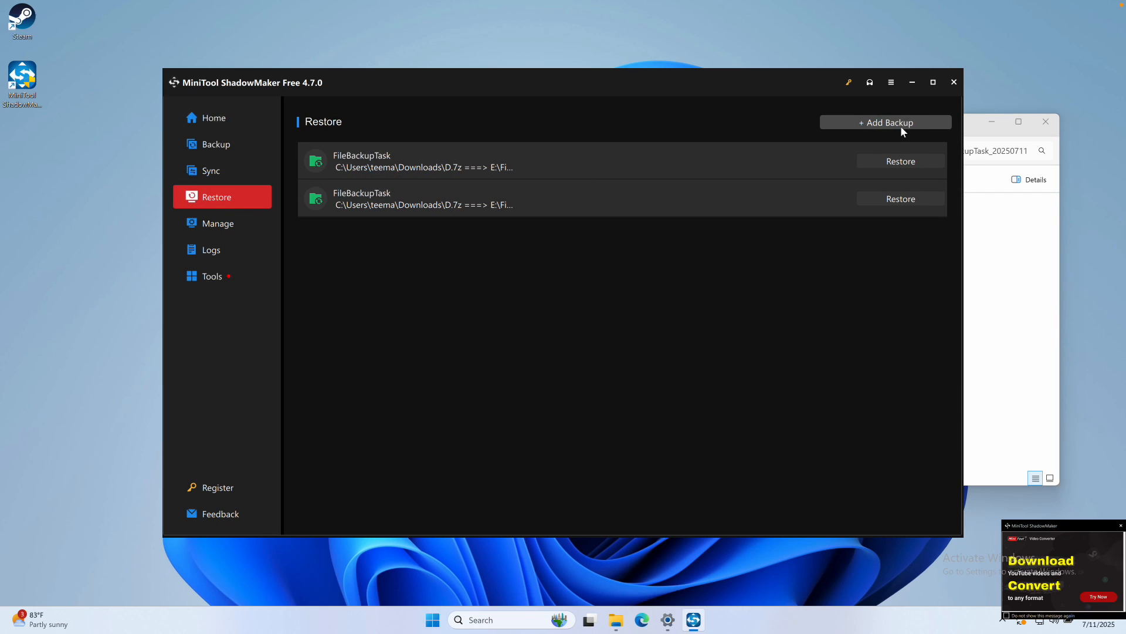
# - Try to add a backup from the Backup (E:) drive to the restore list
pyautogui.click(869, 127)
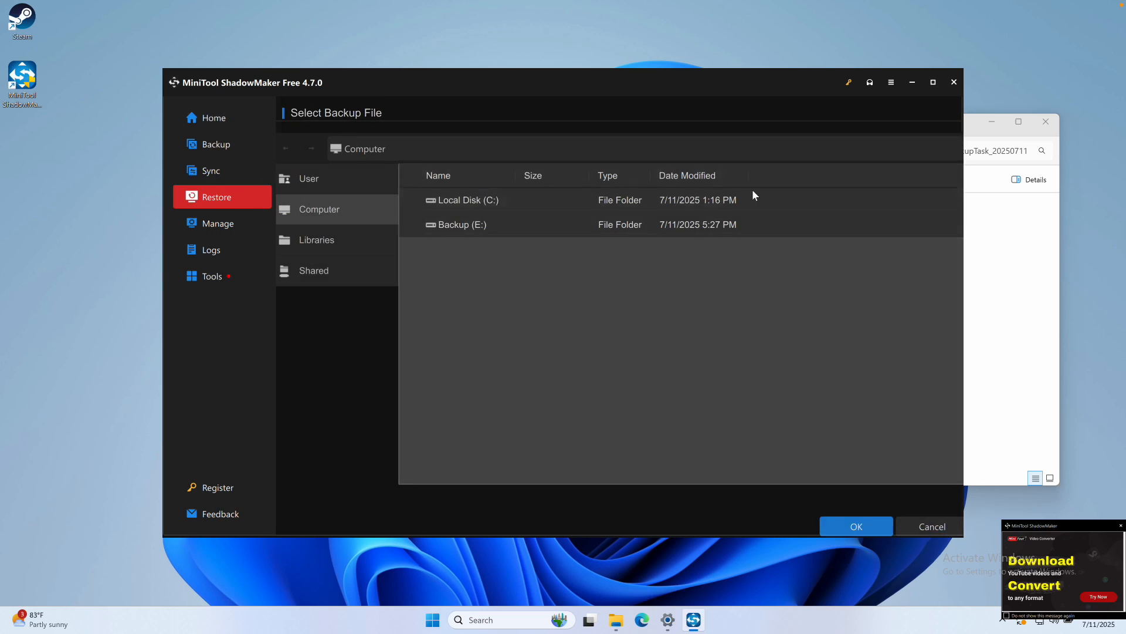
pyautogui.click(477, 229)
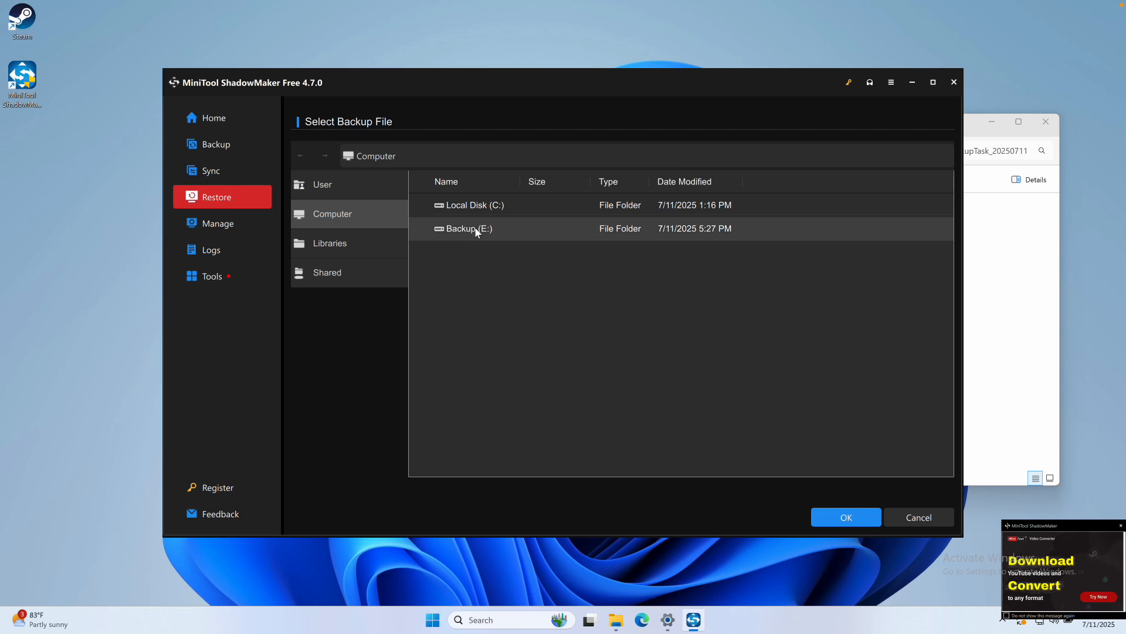
pyautogui.click(860, 524)
pyautogui.click(613, 329)
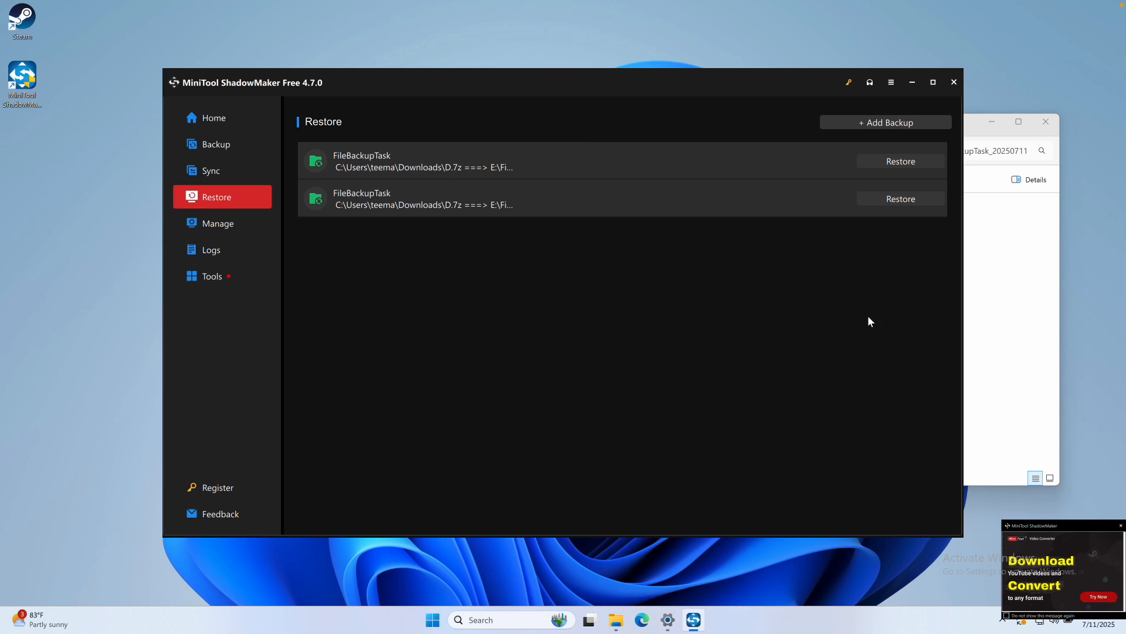
# - Set up a restore of the second FileBackupTask's 7/11/2025 5:39 PM version, with C: included, to the D folder in the user's Downloads
pyautogui.click(890, 199)
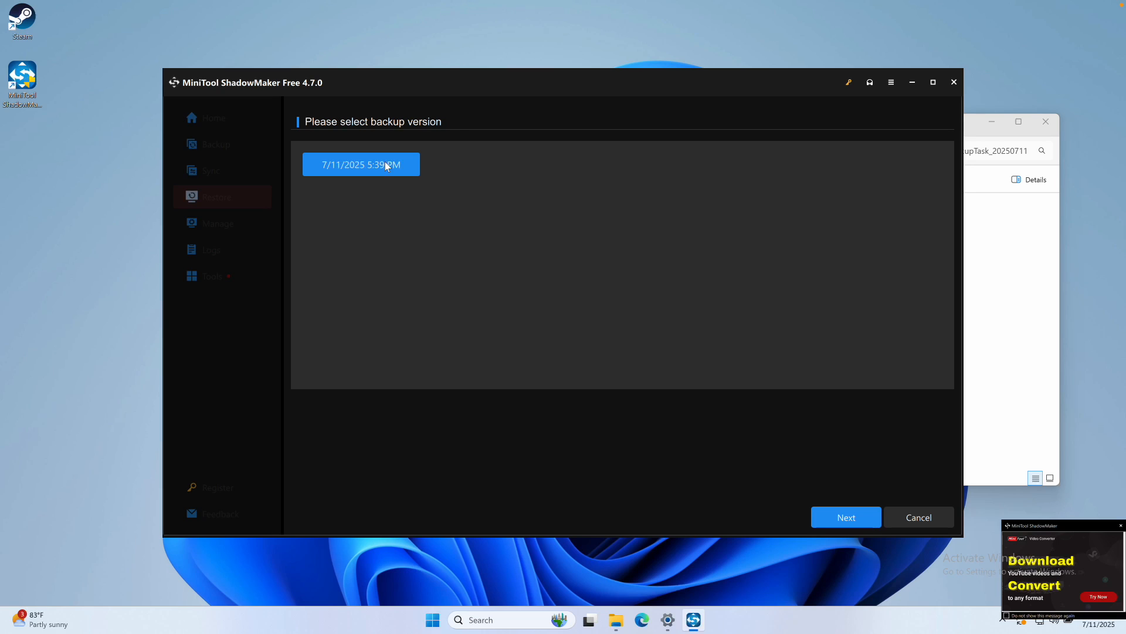
pyautogui.click(836, 516)
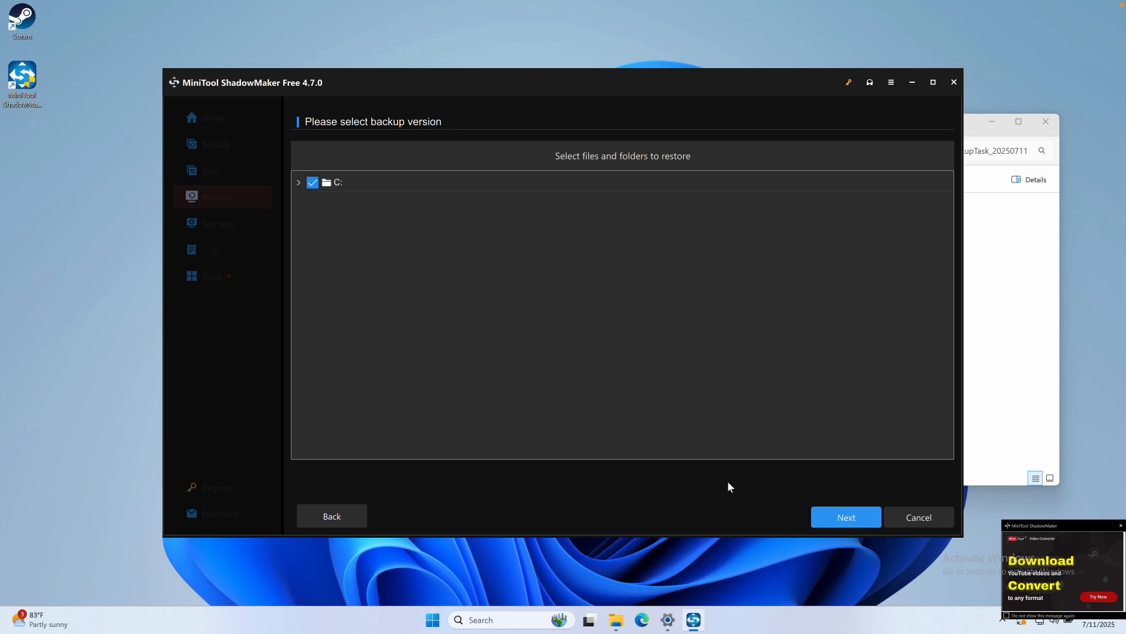
pyautogui.click(840, 514)
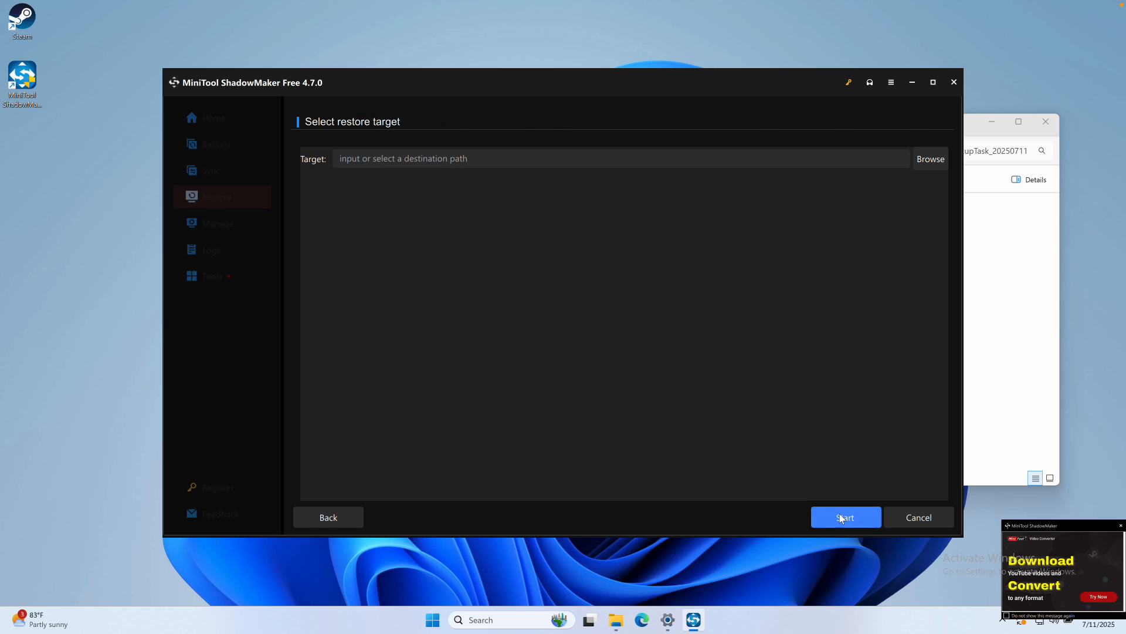
pyautogui.click(929, 157)
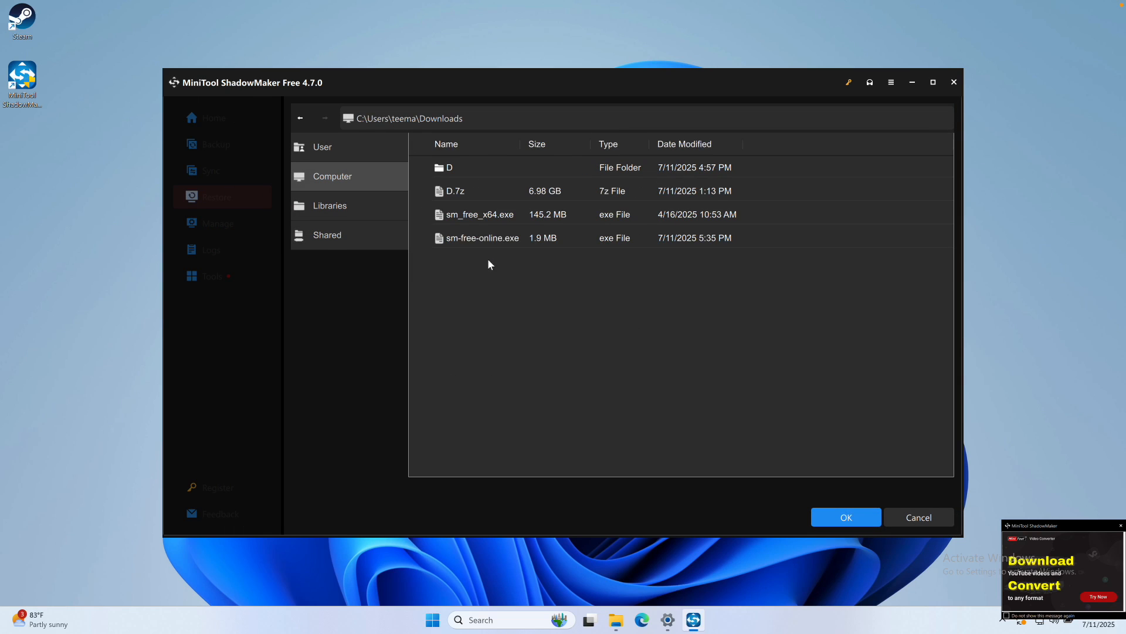
pyautogui.click(457, 167)
pyautogui.click(849, 516)
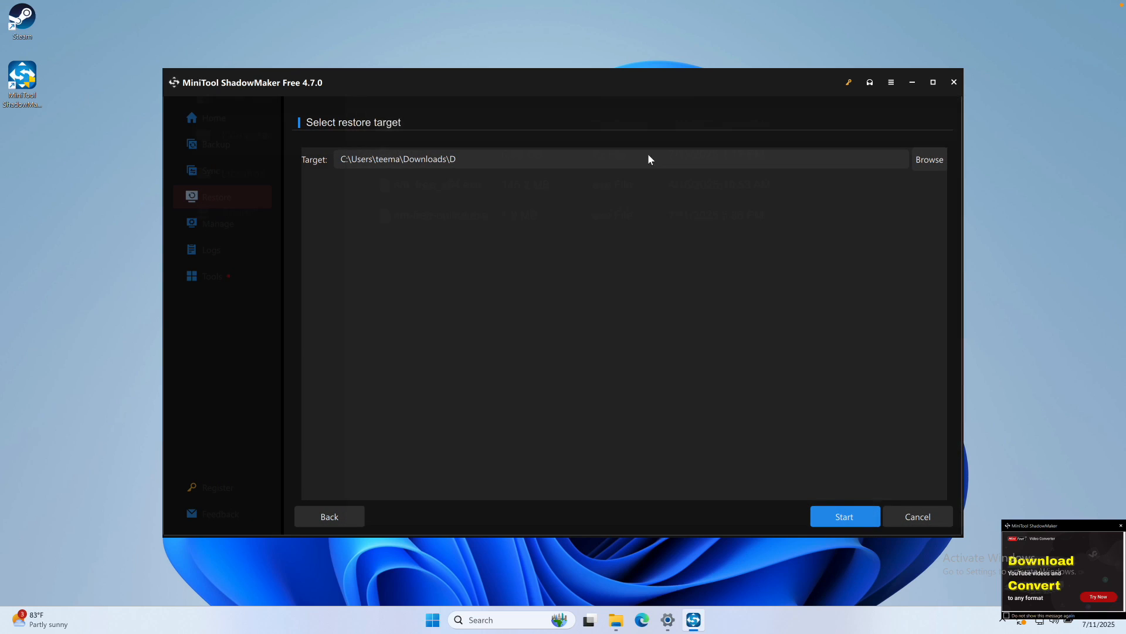
# - Run the restore to the D folder in Downloads and finish the completed operation
pyautogui.click(850, 516)
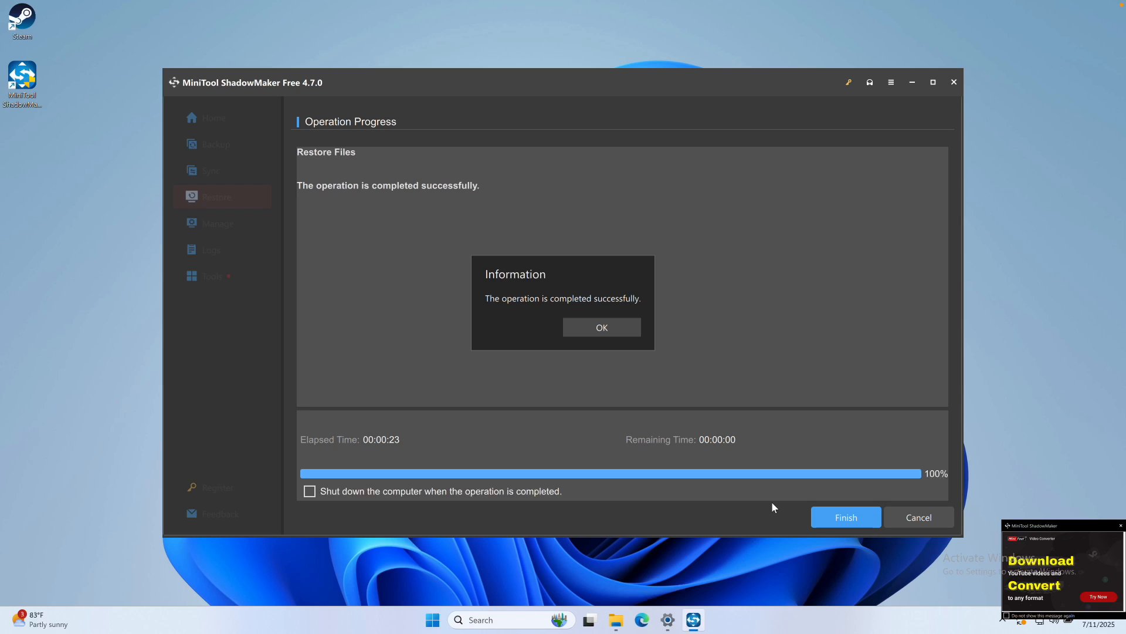
pyautogui.click(616, 329)
pyautogui.click(846, 517)
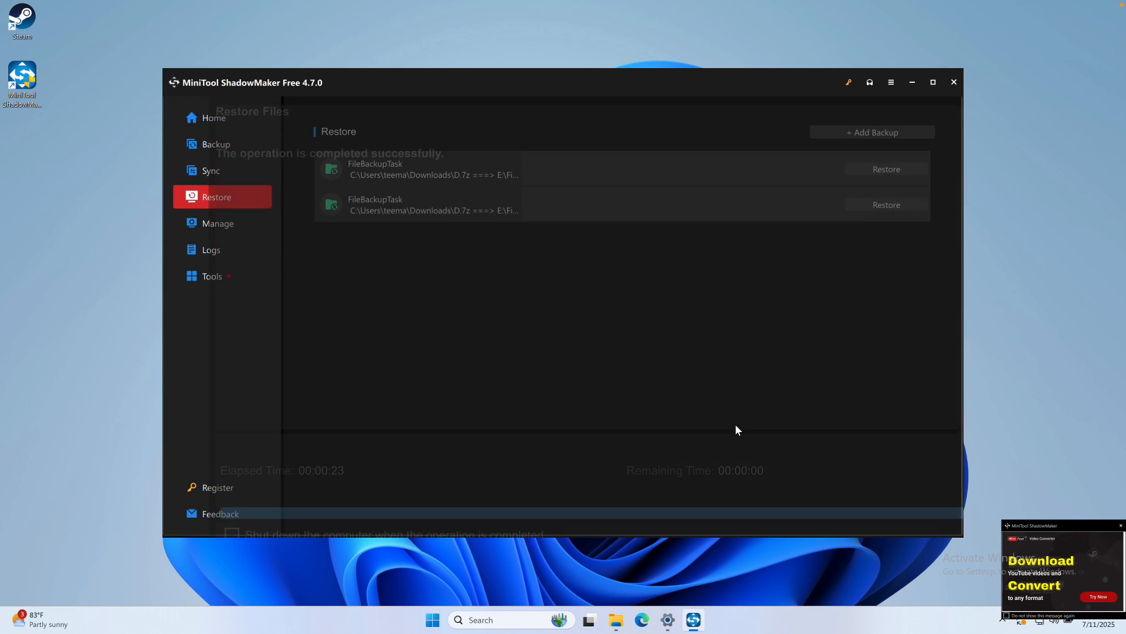
# - Switch to File Explorer, check the restored D archive inside the D folder in Downloads, and return to MiniTool ShadowMaker
pyautogui.click(616, 620)
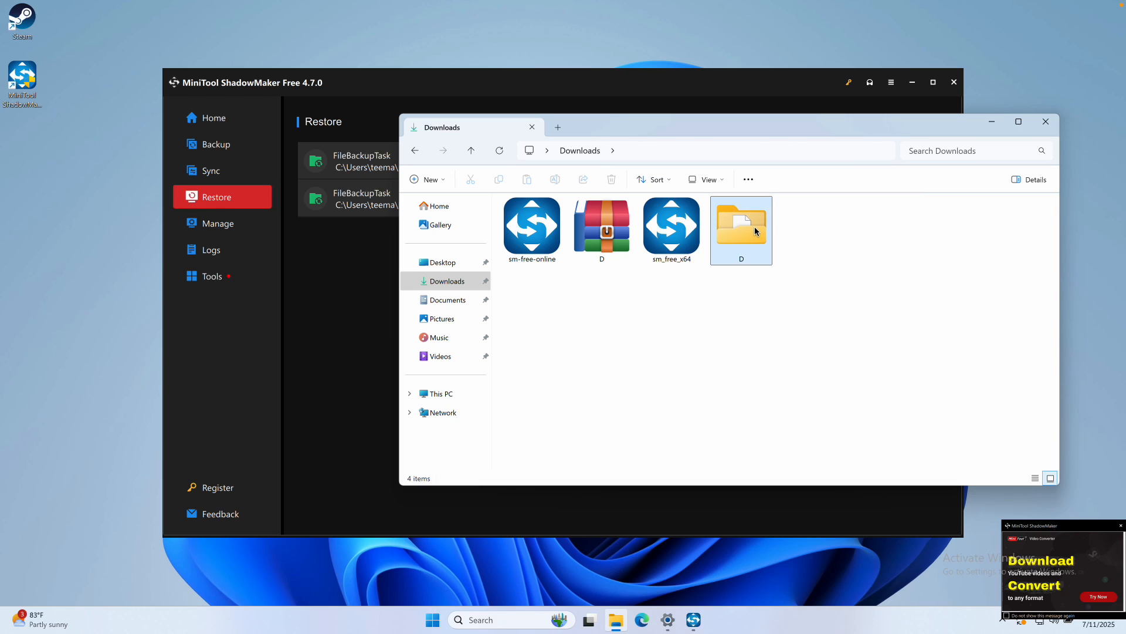
pyautogui.doubleClick(732, 237)
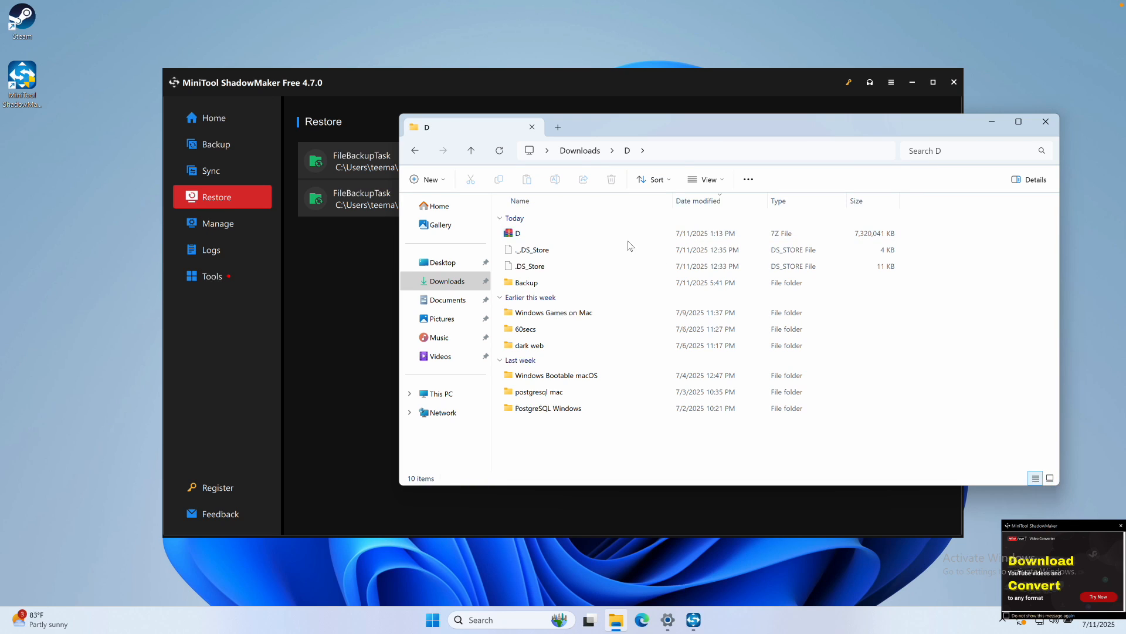
pyautogui.click(701, 234)
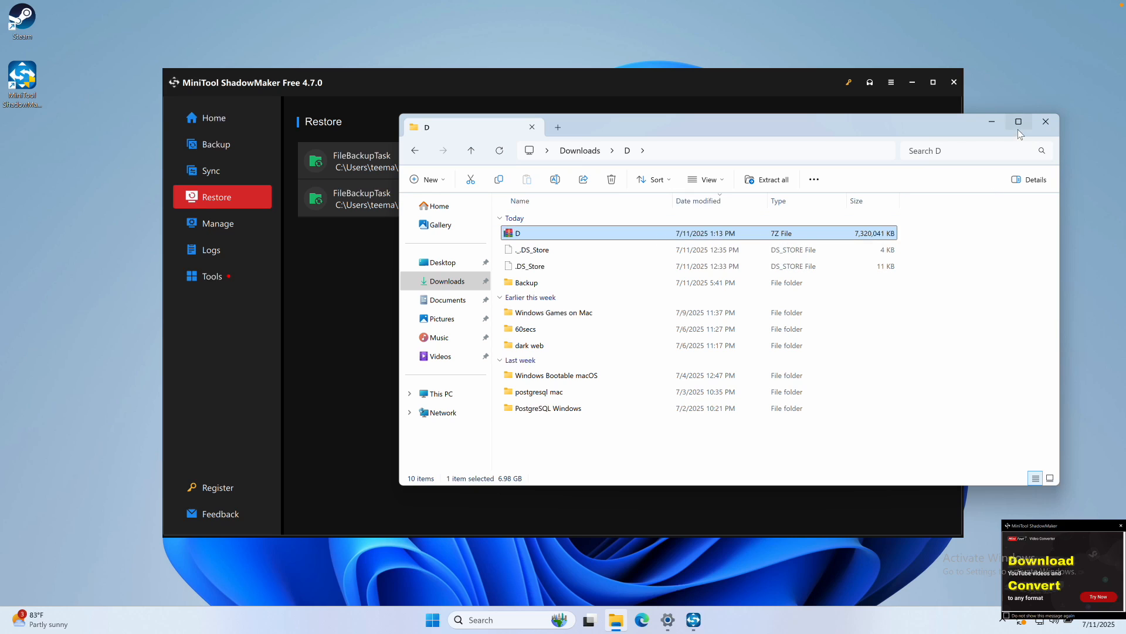
pyautogui.click(993, 122)
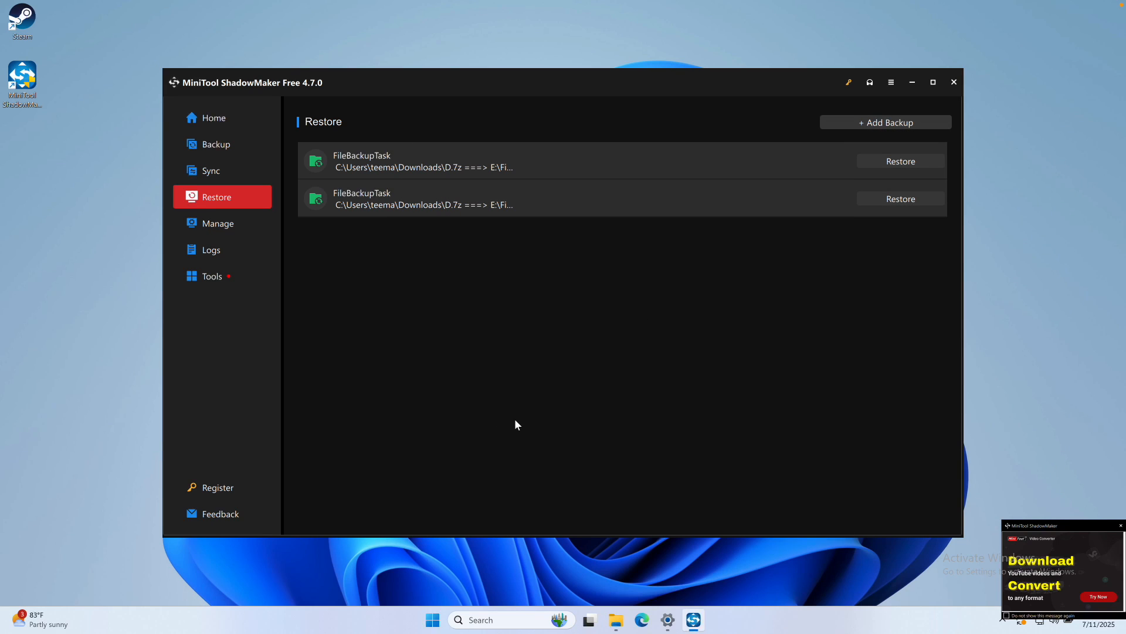
# - Look over the Backup and Sync pages, including the source selection for the FileSyncTask, without choosing a source
pyautogui.click(220, 144)
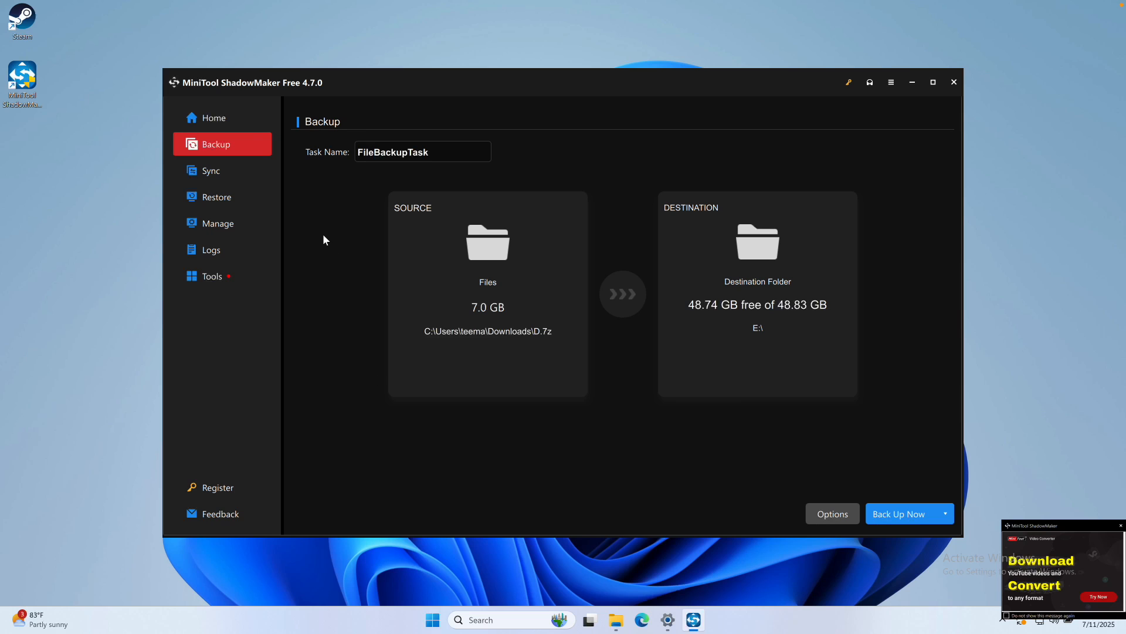
pyautogui.click(217, 172)
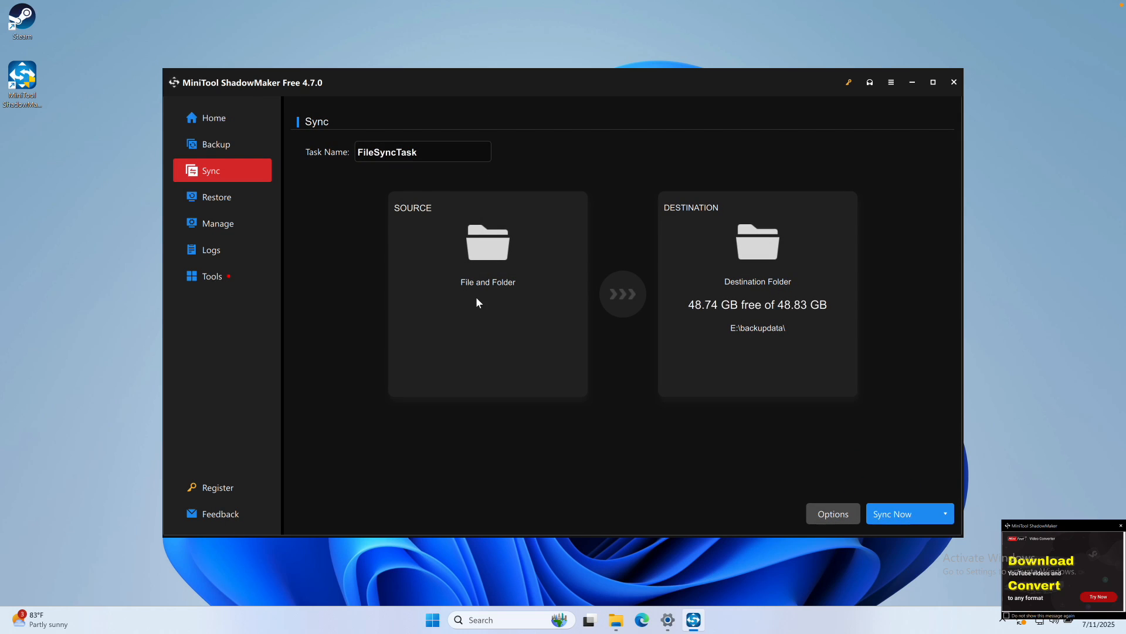
pyautogui.click(480, 258)
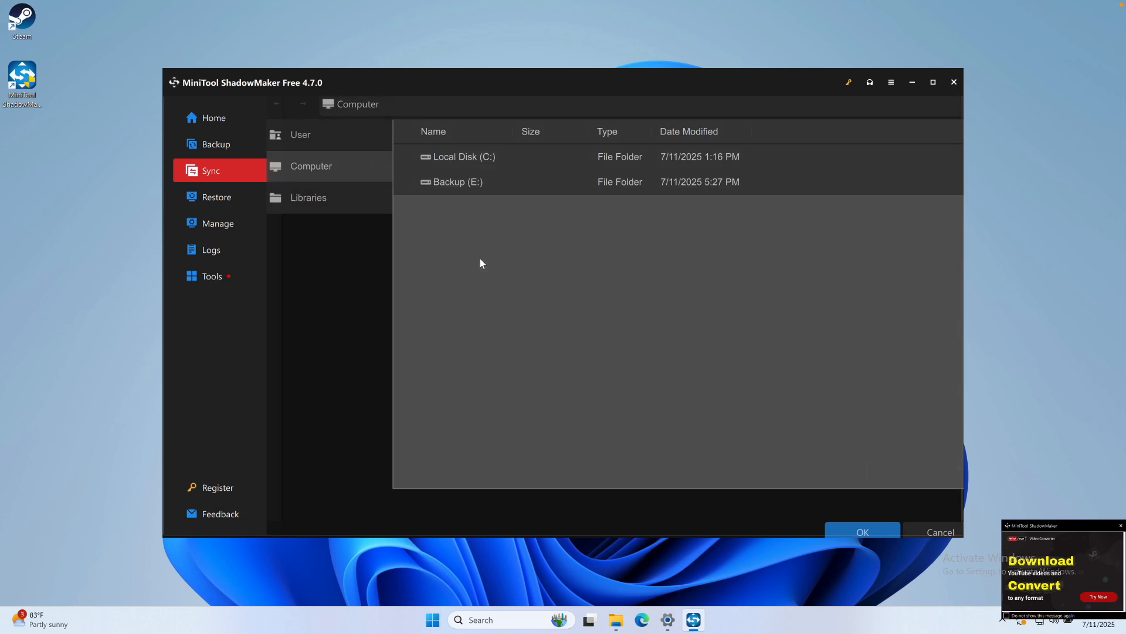
pyautogui.click(935, 524)
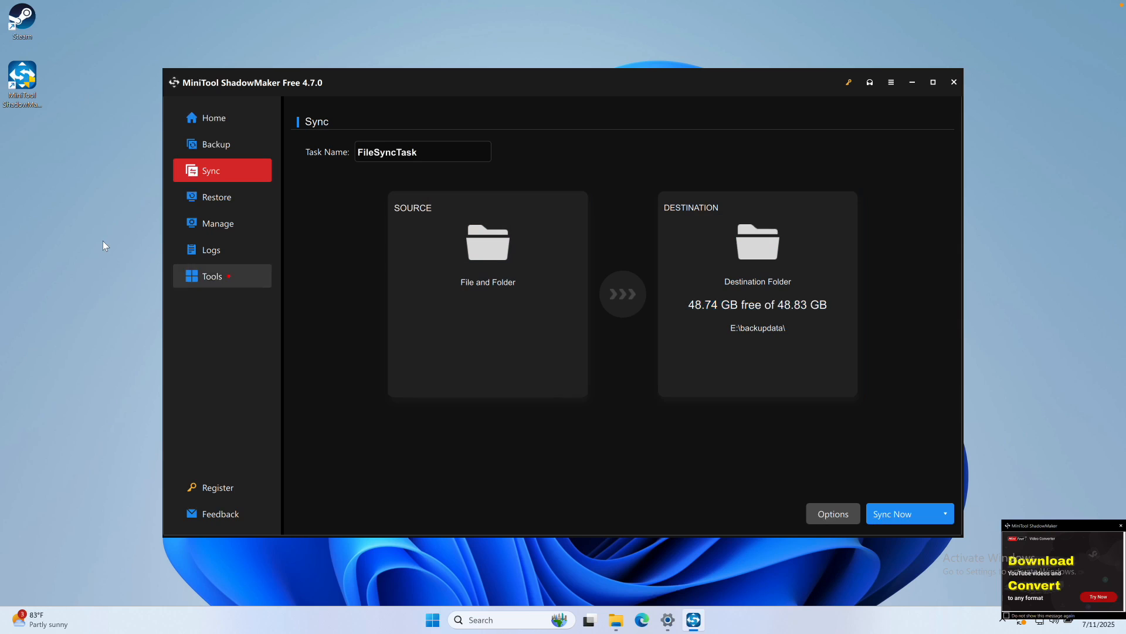
# - Review the Restore, Manage, Logs and Tools pages, including the management options of the first FileBackupTask
pyautogui.click(229, 197)
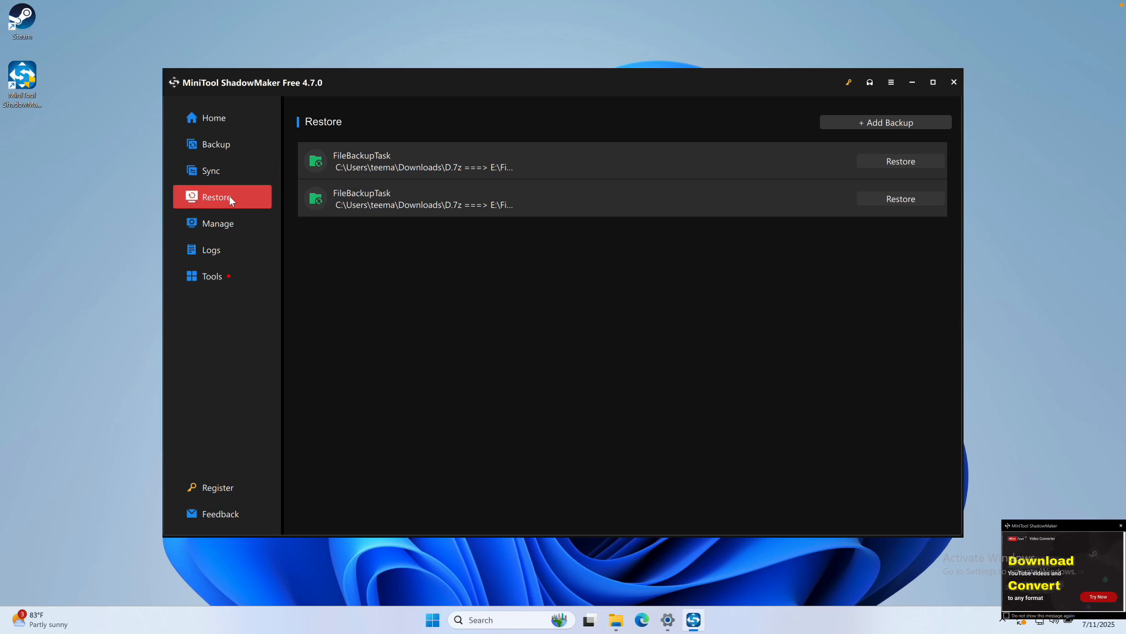
pyautogui.click(215, 223)
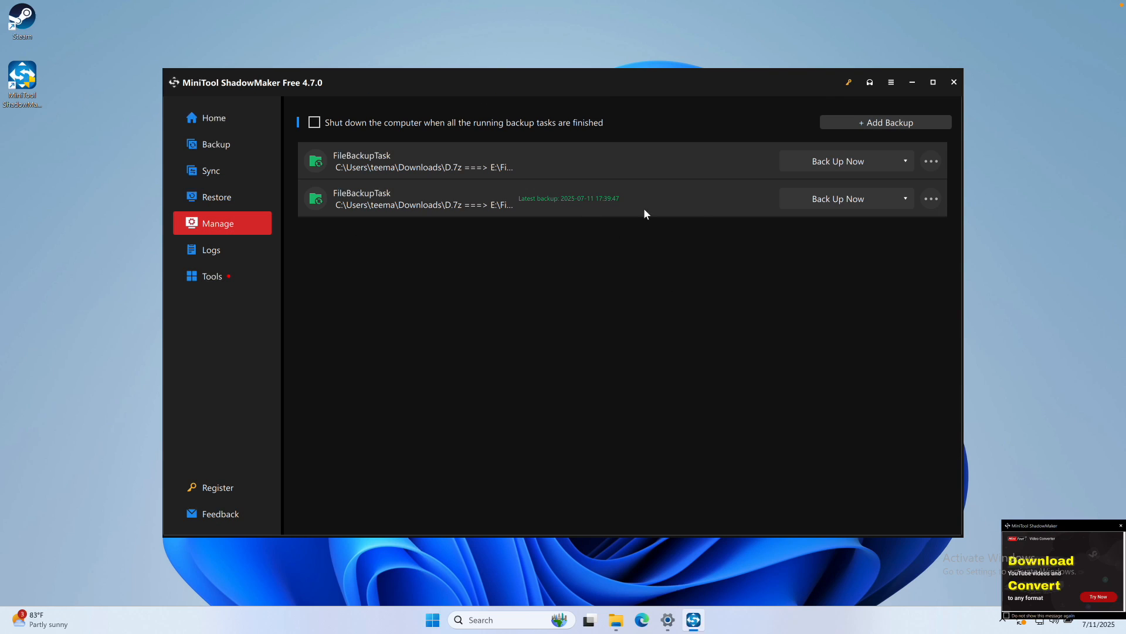
pyautogui.click(929, 161)
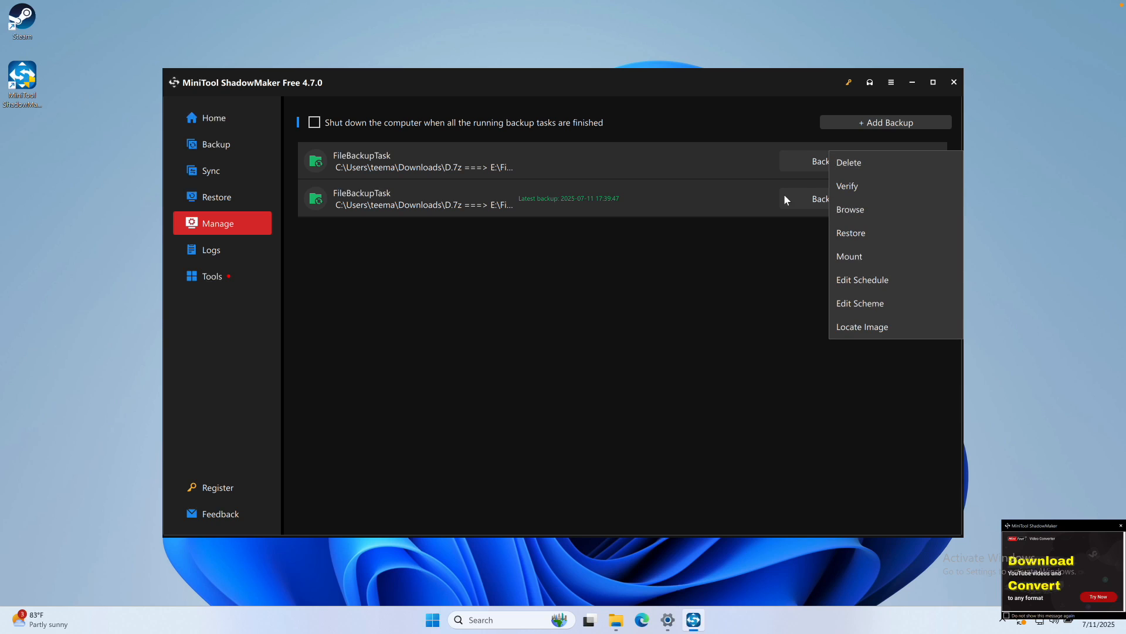
pyautogui.click(225, 251)
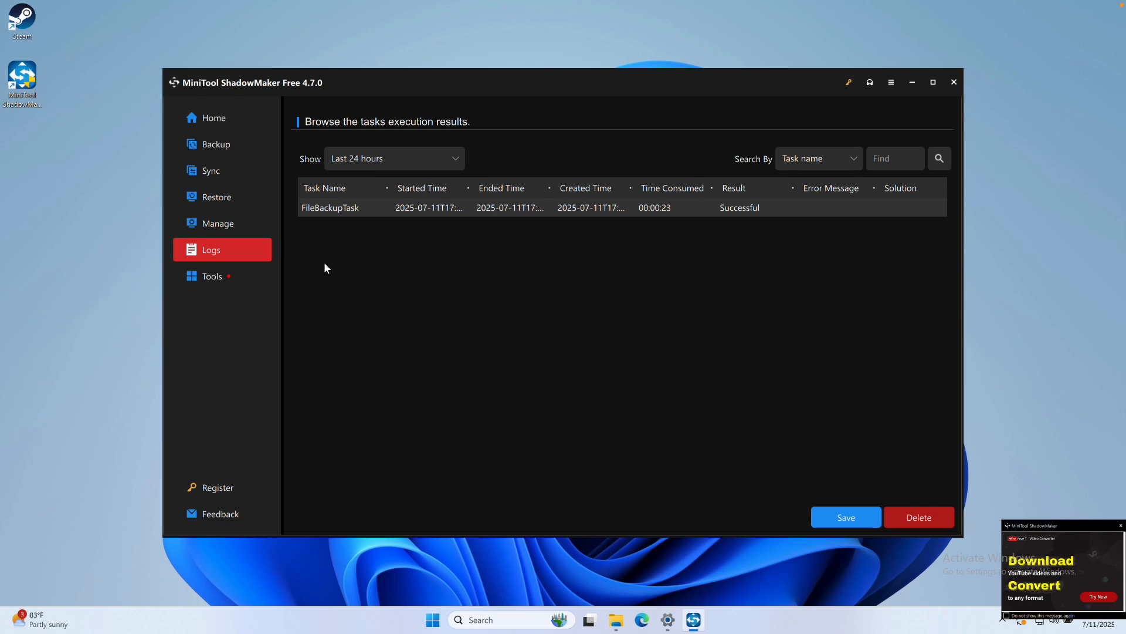
pyautogui.click(228, 270)
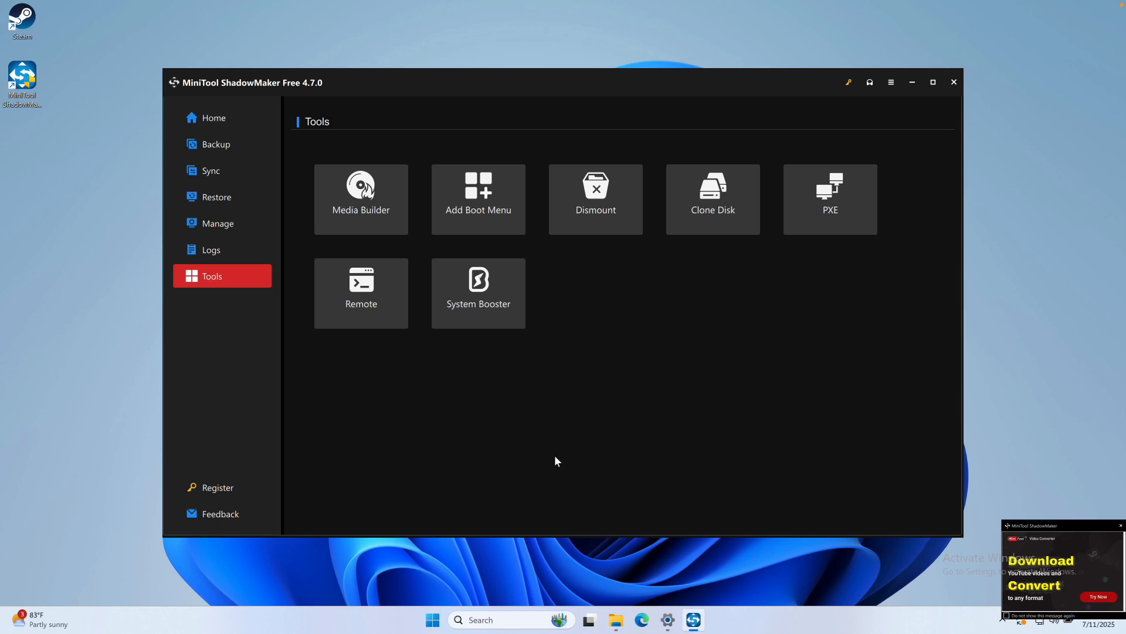
# - Compare the home-user prices of the Pro monthly, Pro annual and Pro Ultimate licences in the registration window, and close it
pyautogui.click(230, 491)
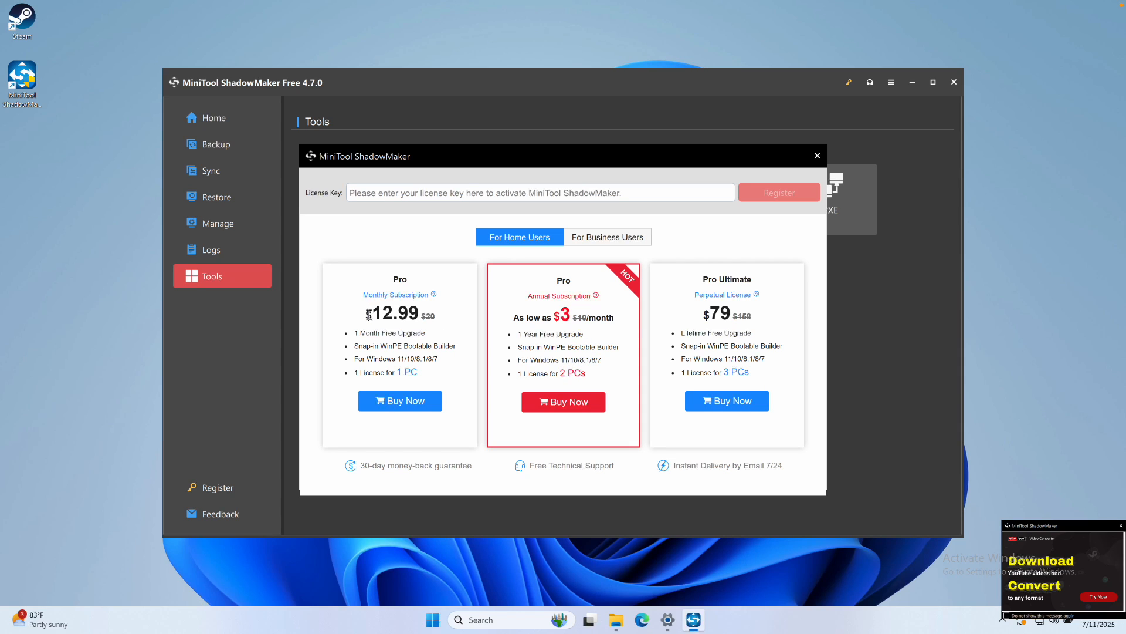
pyautogui.moveTo(367, 319); pyautogui.dragTo(451, 319)
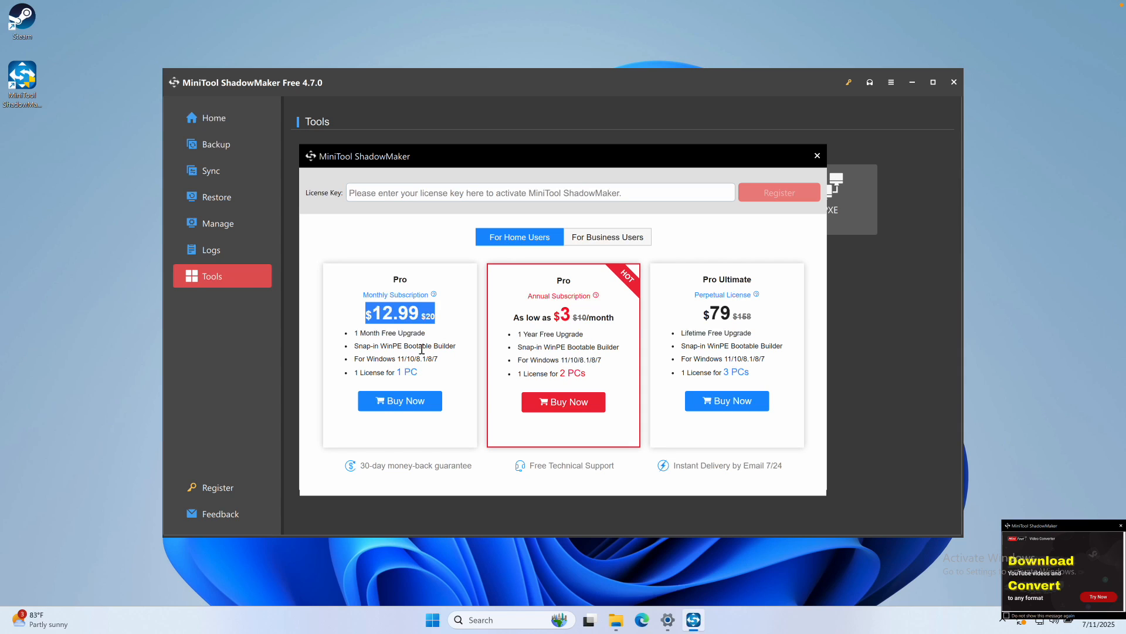
pyautogui.click(423, 374)
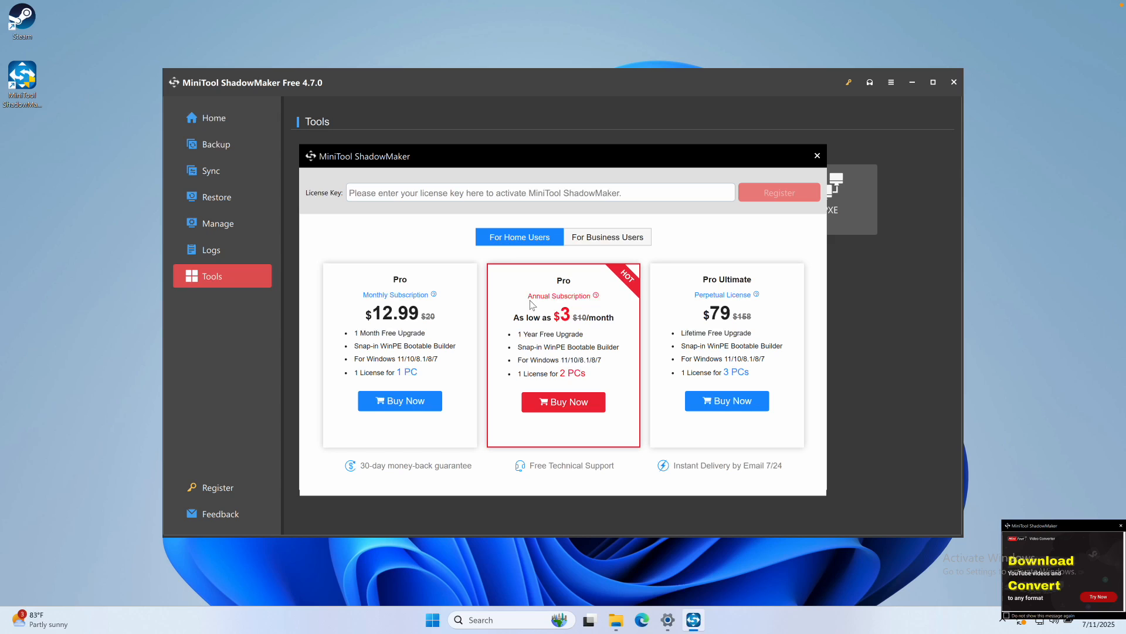
pyautogui.moveTo(533, 297); pyautogui.dragTo(598, 297)
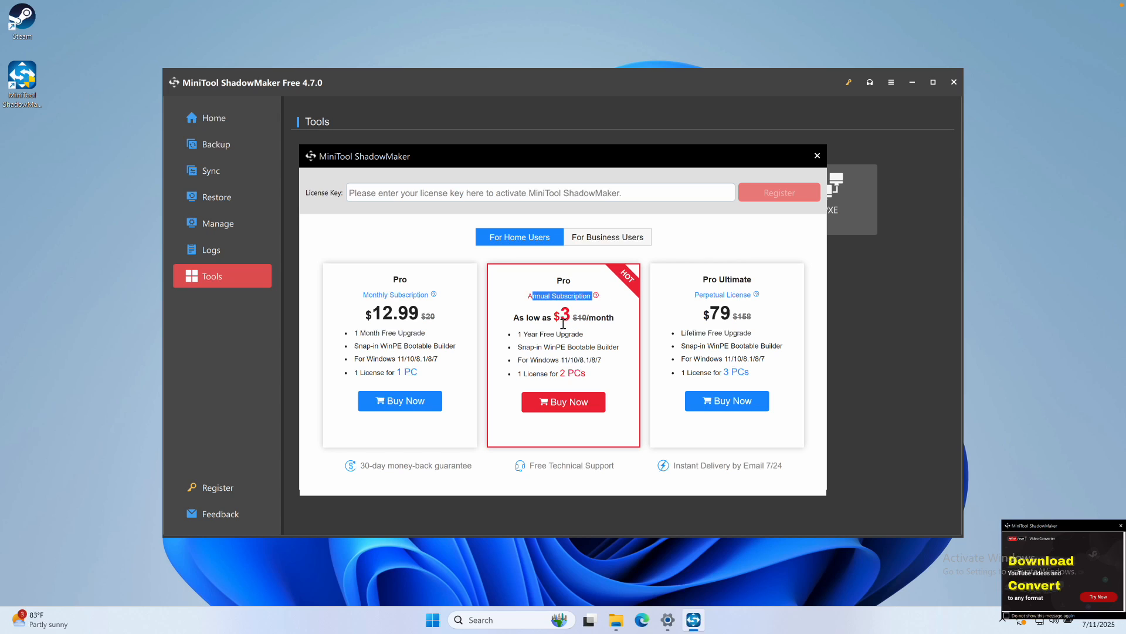
pyautogui.moveTo(514, 318); pyautogui.dragTo(571, 314)
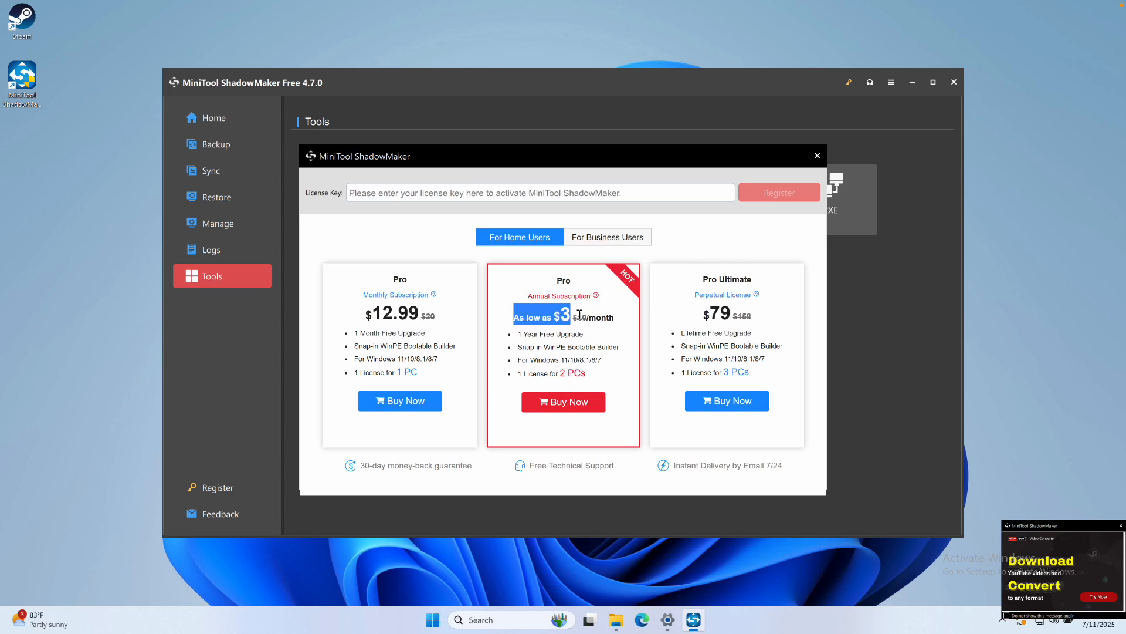
pyautogui.click(577, 315)
pyautogui.moveTo(554, 316); pyautogui.dragTo(570, 315)
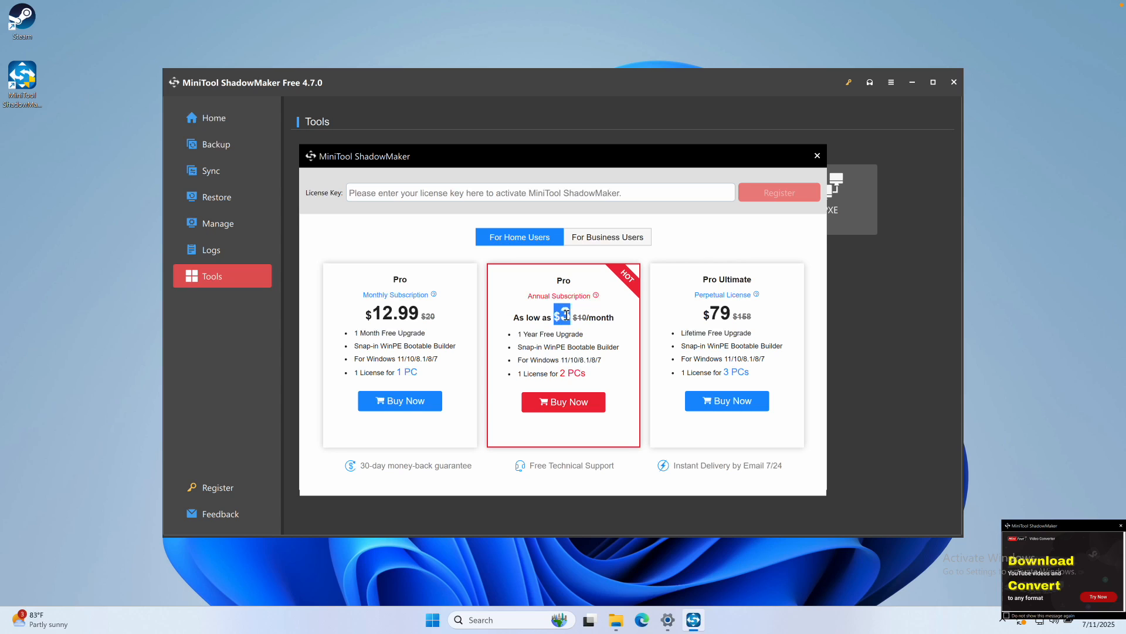
pyautogui.moveTo(415, 314); pyautogui.dragTo(345, 321)
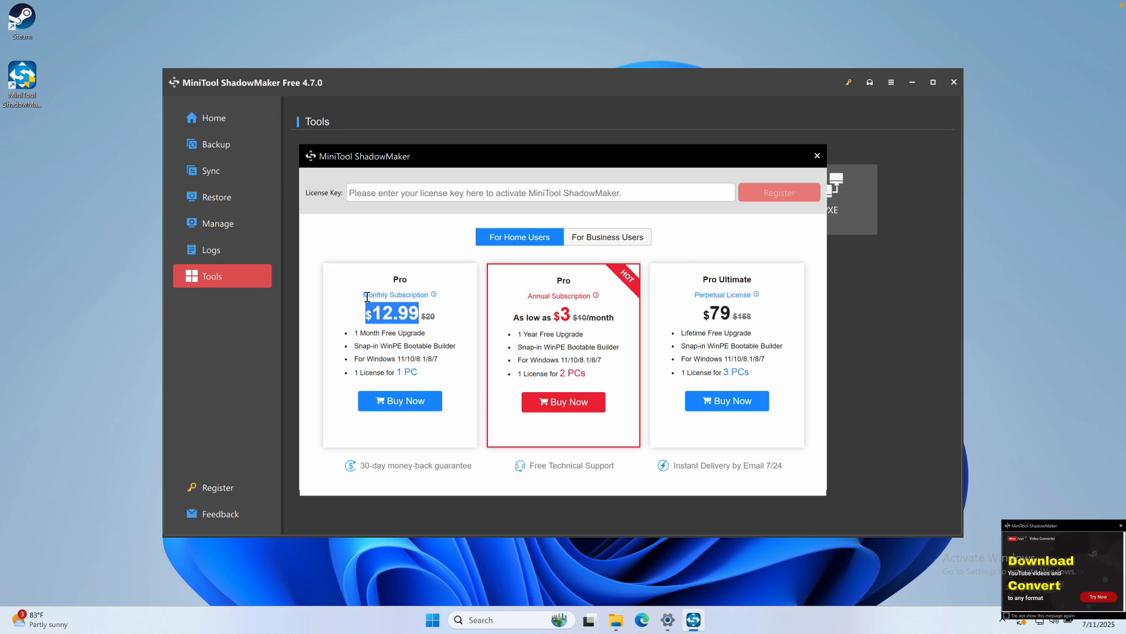
pyautogui.click(563, 335)
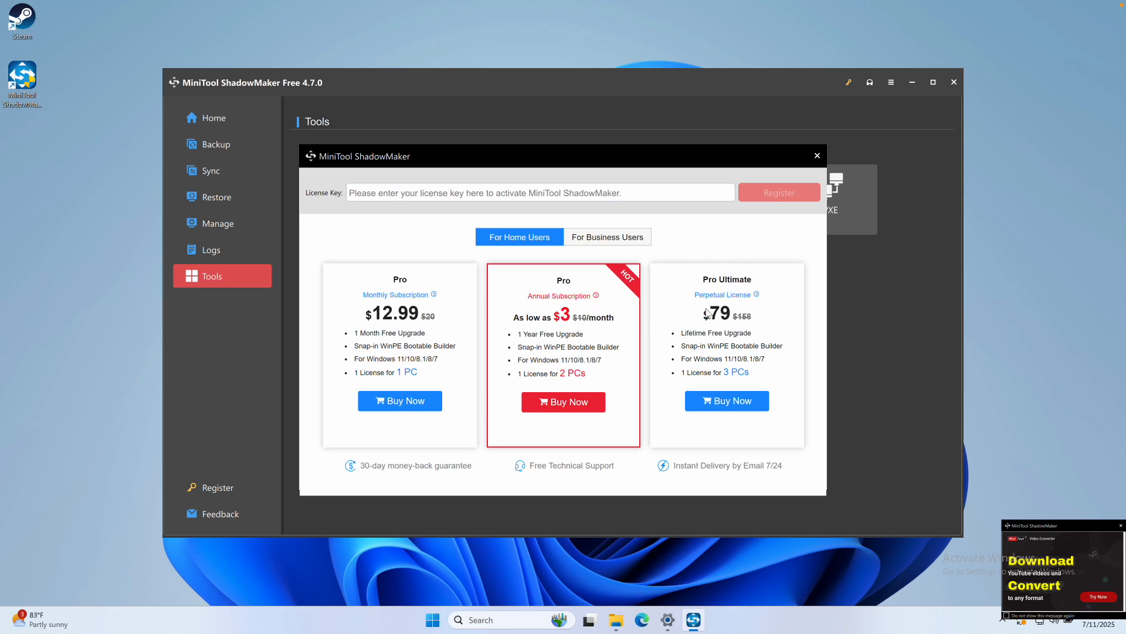
pyautogui.moveTo(705, 312); pyautogui.dragTo(755, 317)
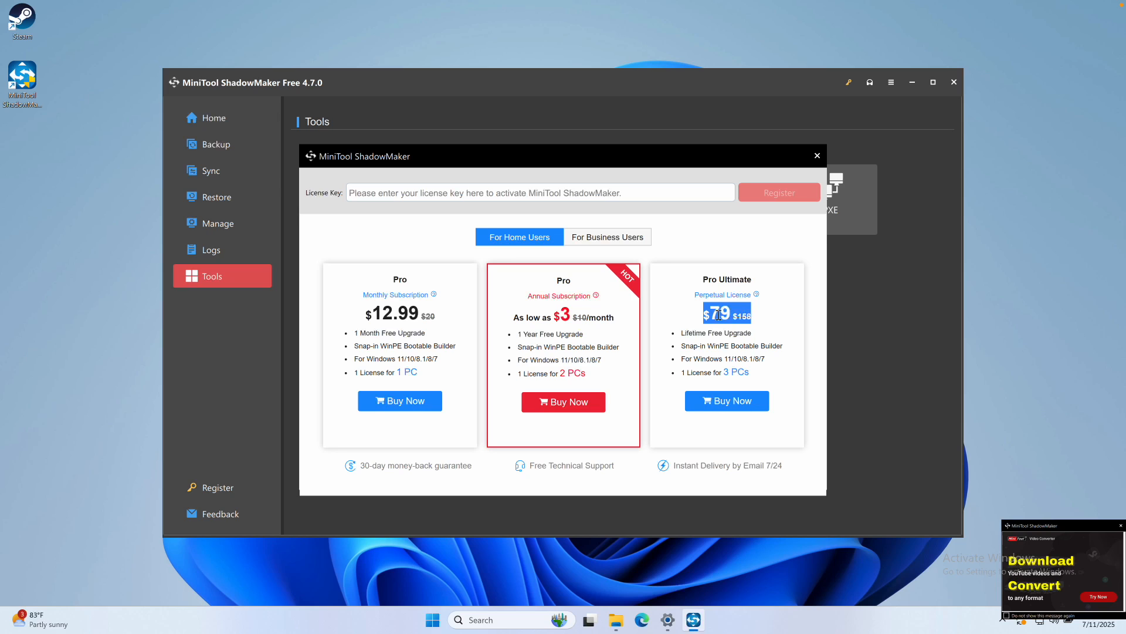
pyautogui.click(699, 324)
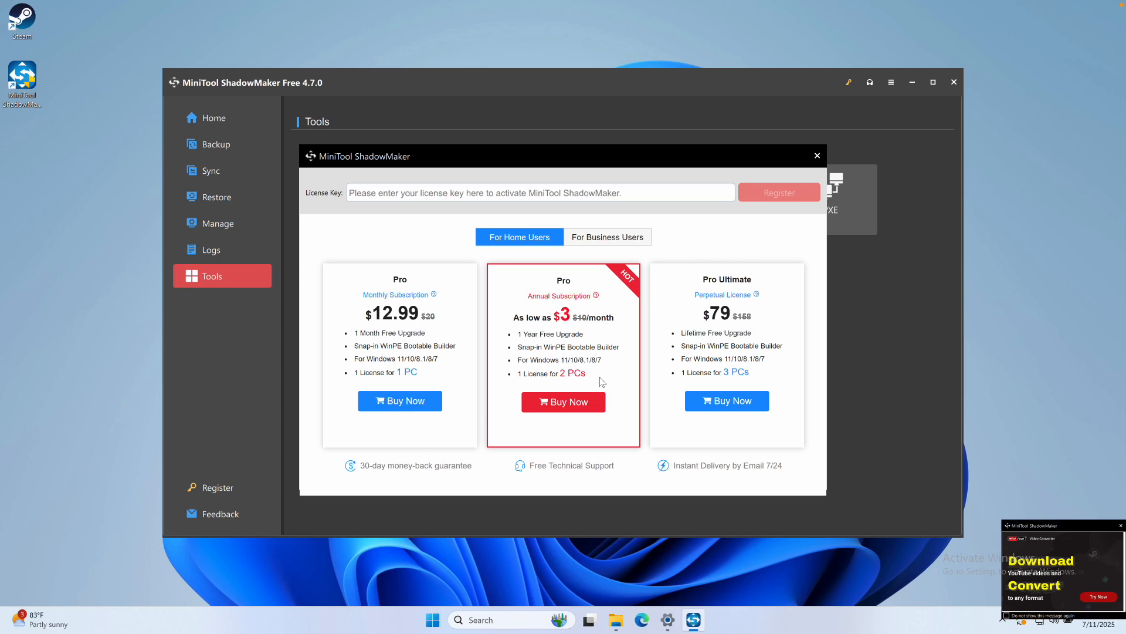
pyautogui.click(817, 156)
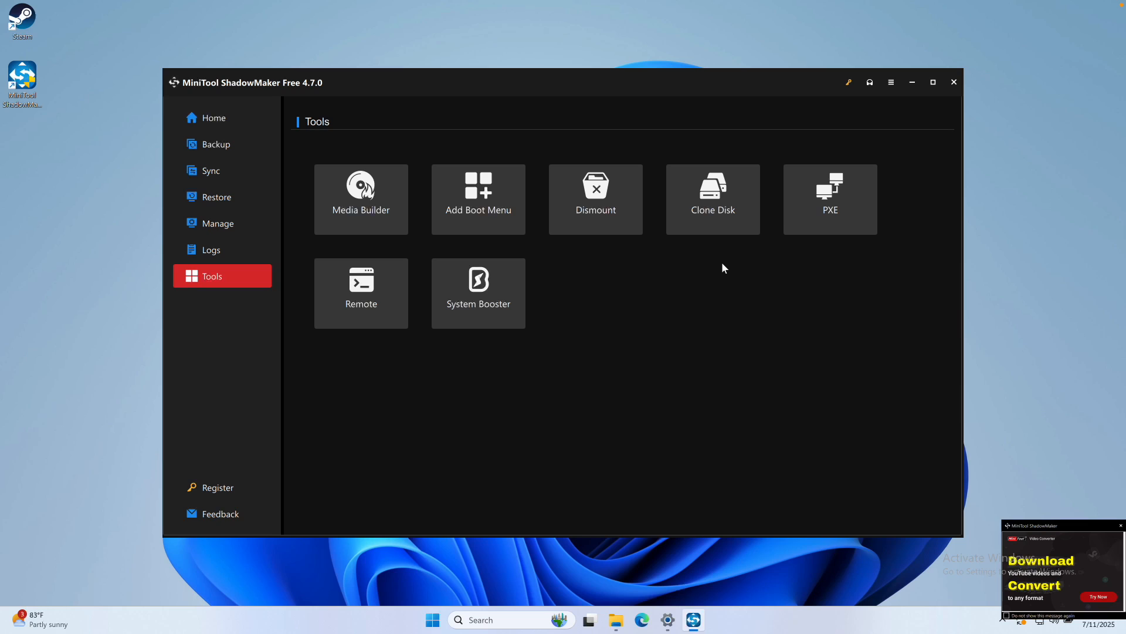